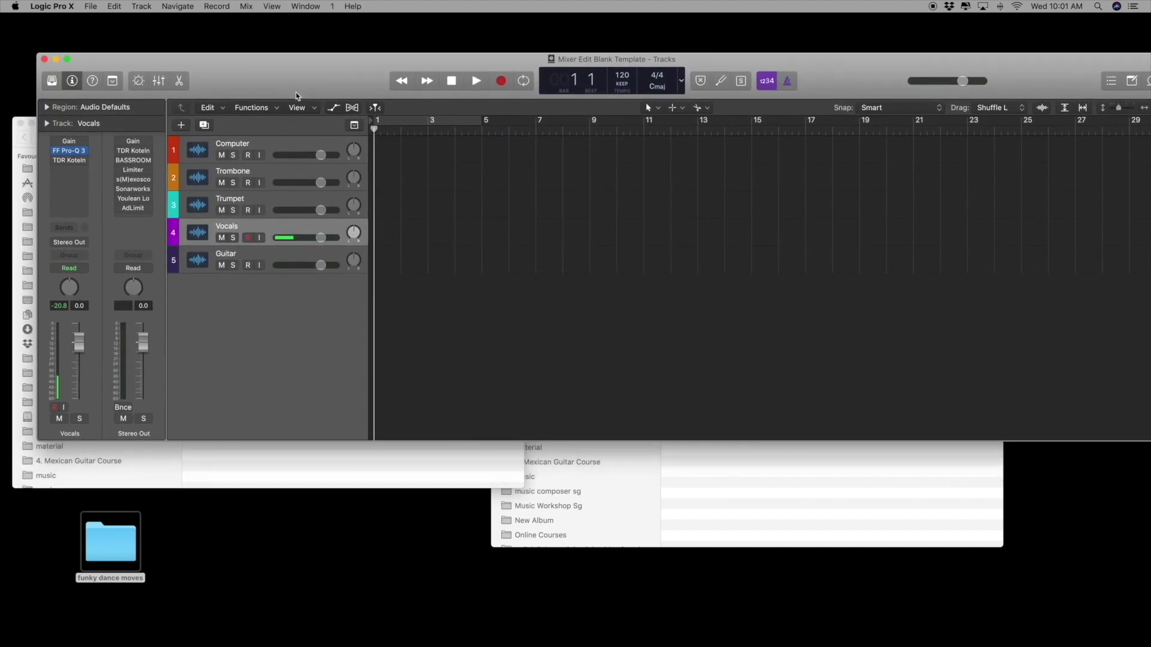
Step: Save the template project to the Desktop as Fm_120_Funky Dance Moves, organized as a package with audio files copied in
click(91, 6)
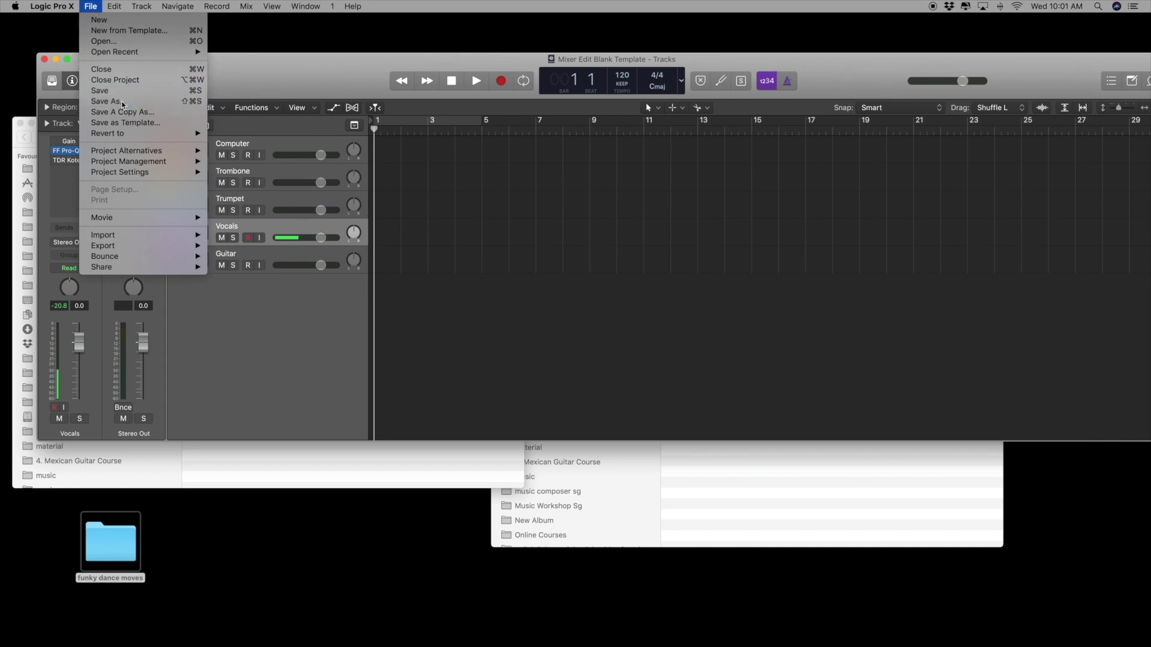
click(339, 201)
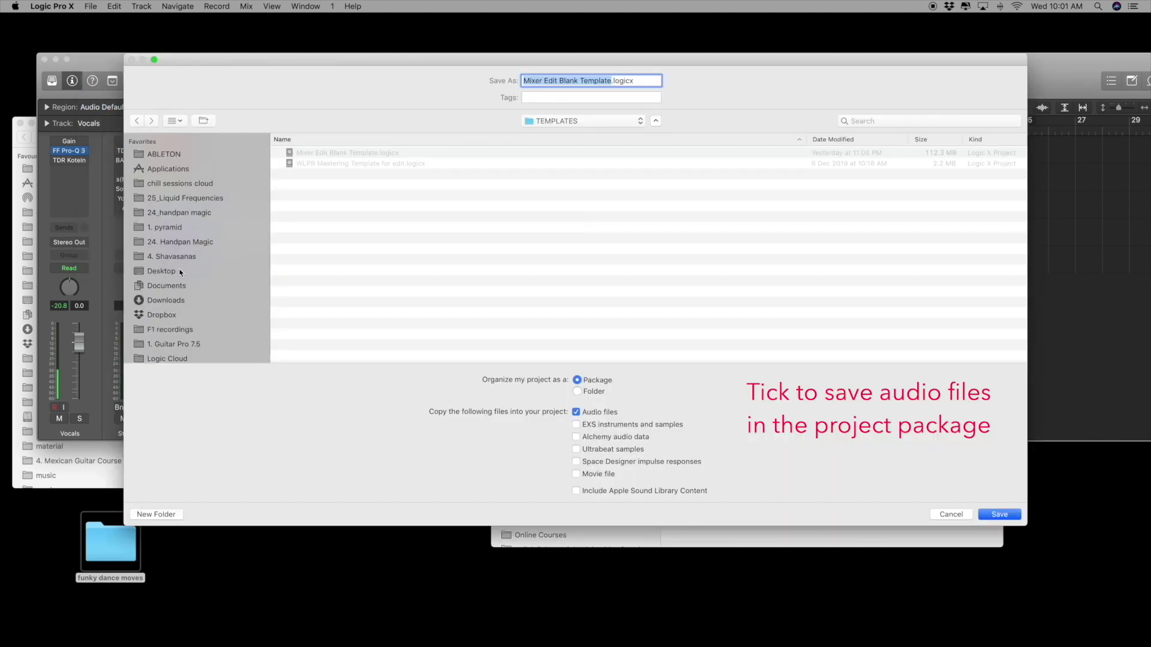
click(177, 272)
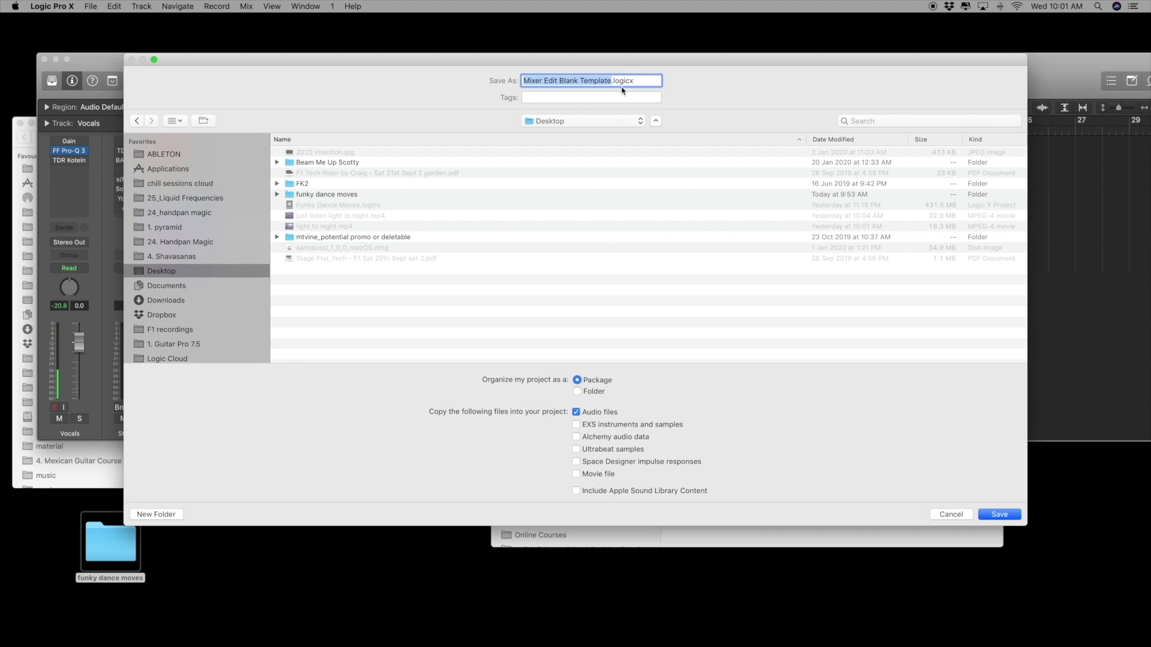
text(Funky )
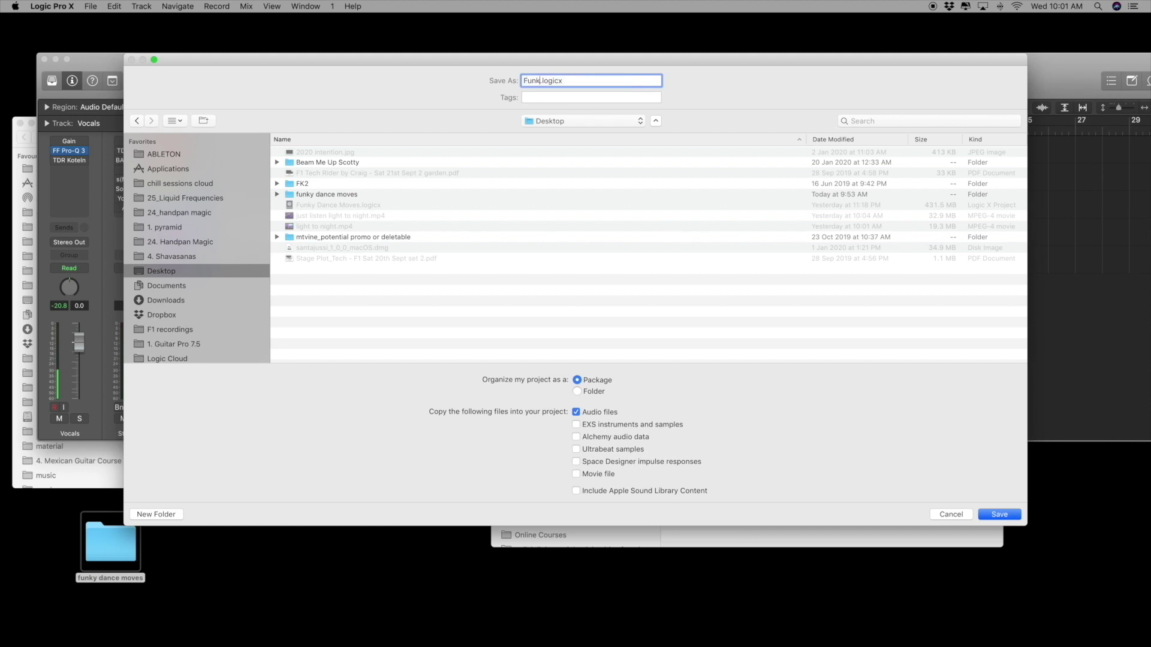
text(Dance Moves)
click(523, 80)
text(Fm_120_)
click(993, 518)
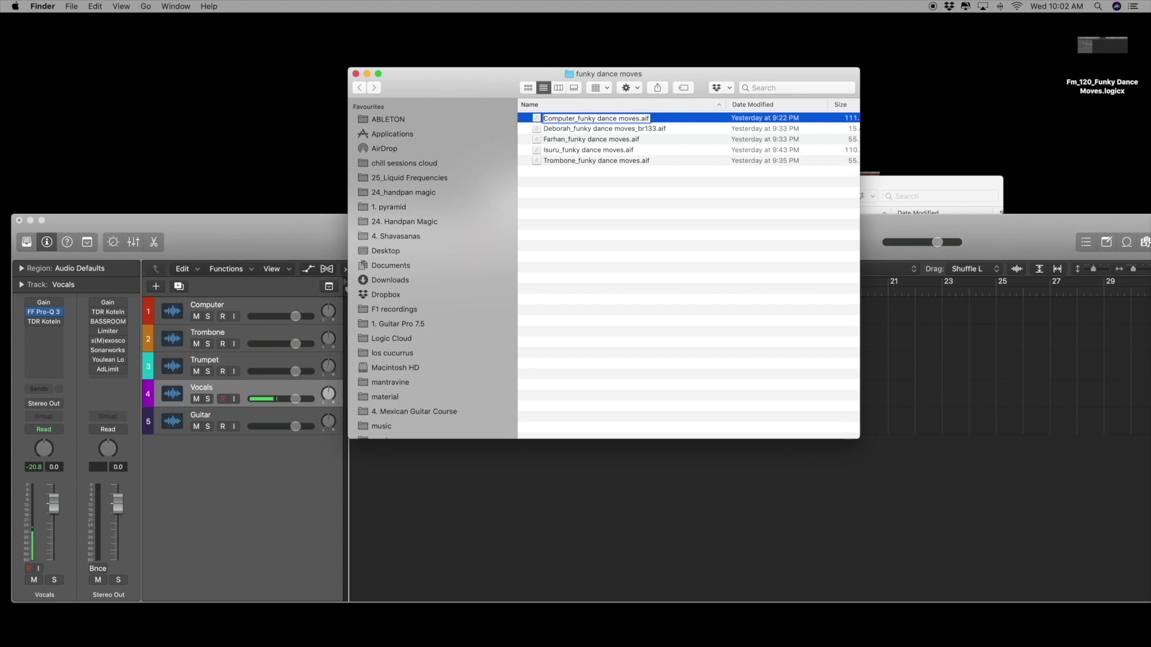
Step: Add the prefix Fm_120_ to the Computer audio file's name in the funky dance moves folder and copy that prefix
text(Fm_120_)
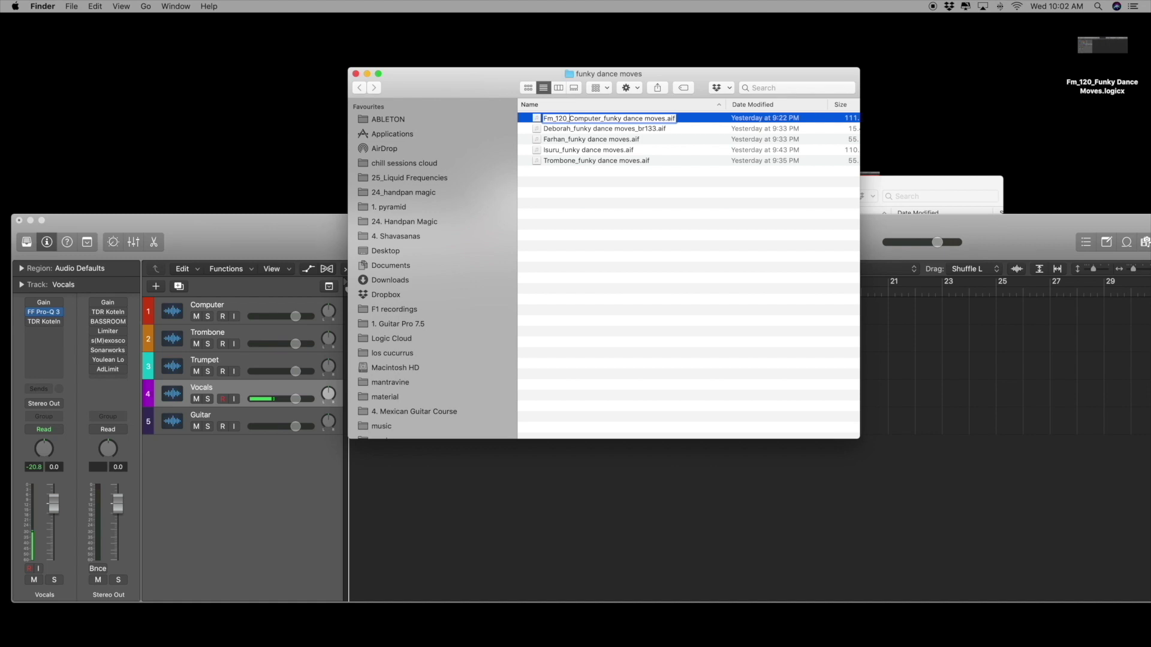
key(shift+super+Left)
key(super+c)
key(Return)
Step: Batch-rename the other four audio files by adding the text Fm_120_ before their names
key(shift+Up)
key(shift+Up)
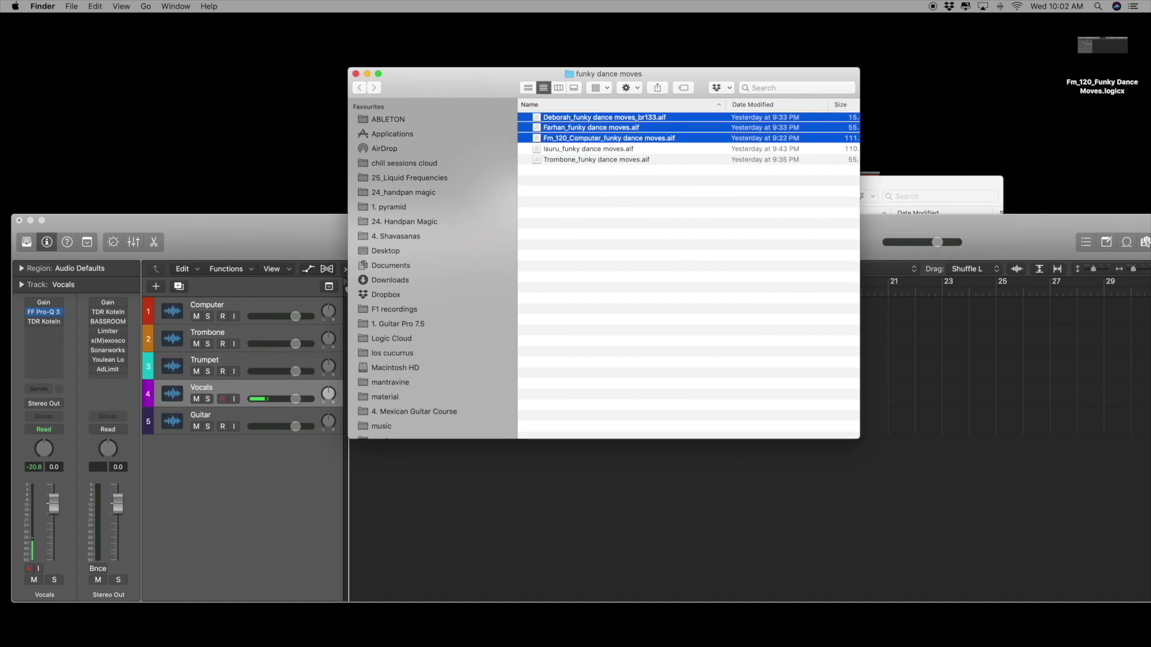
key(shift+Down)
key(shift+Down)
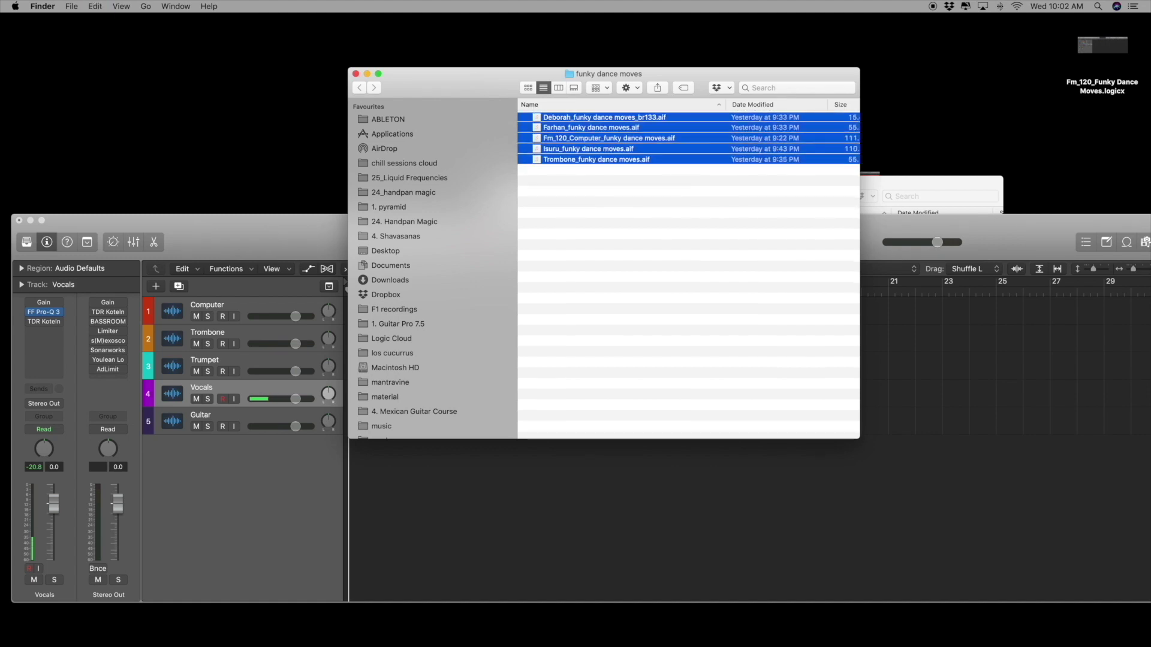
super+click(559, 141)
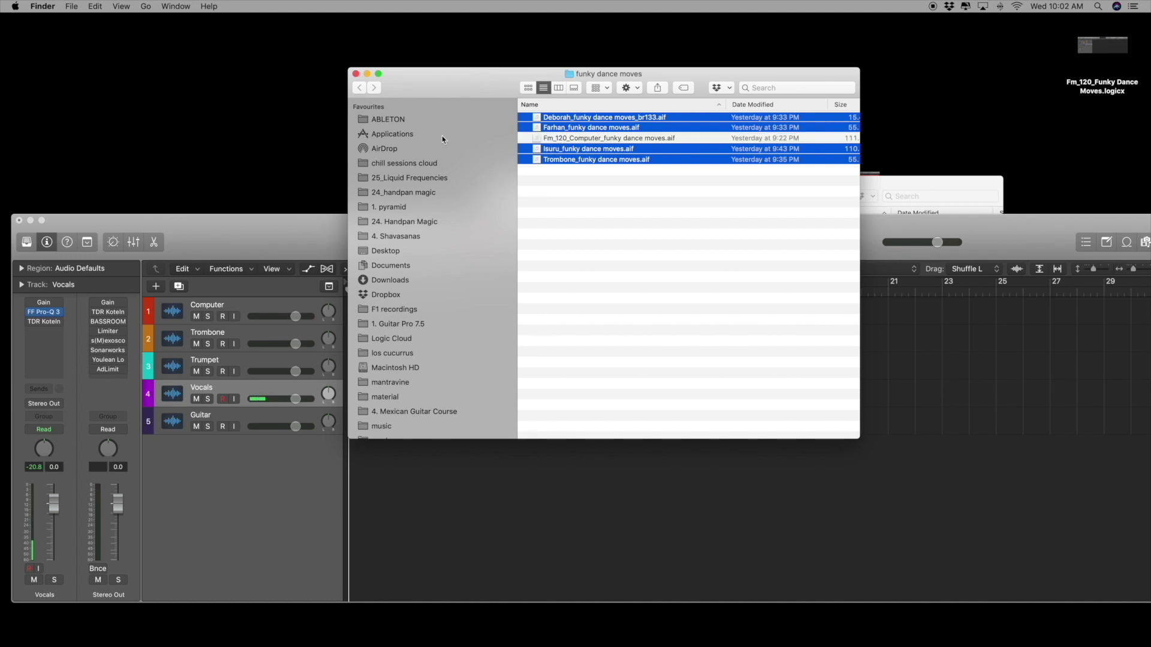
click(76, 8)
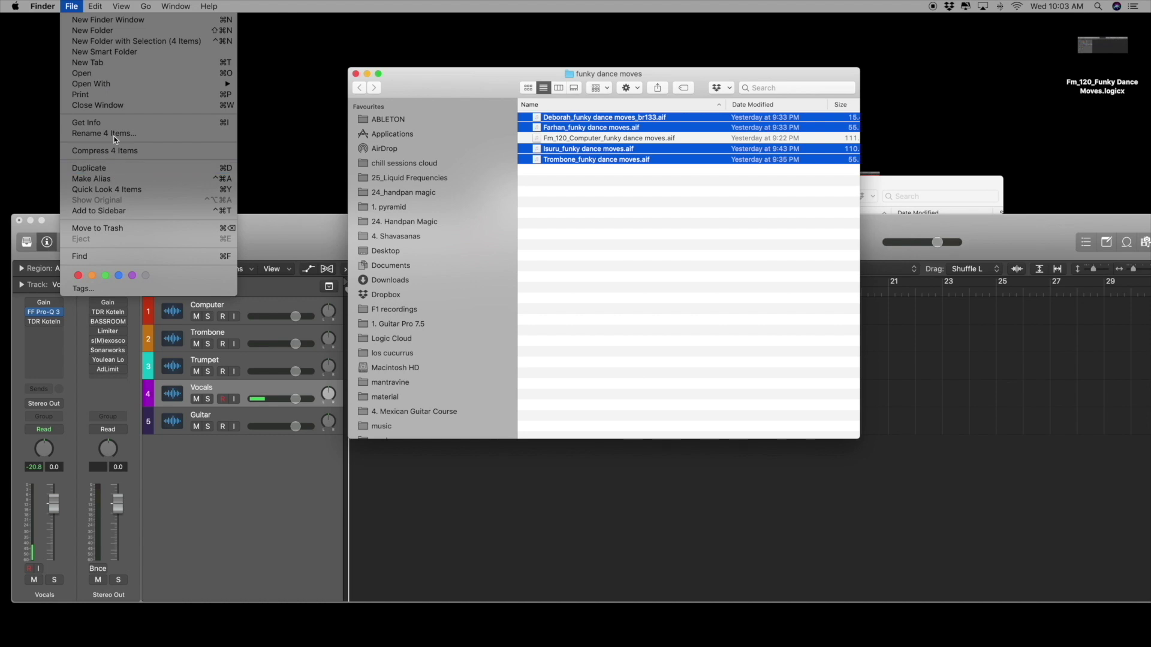
click(90, 134)
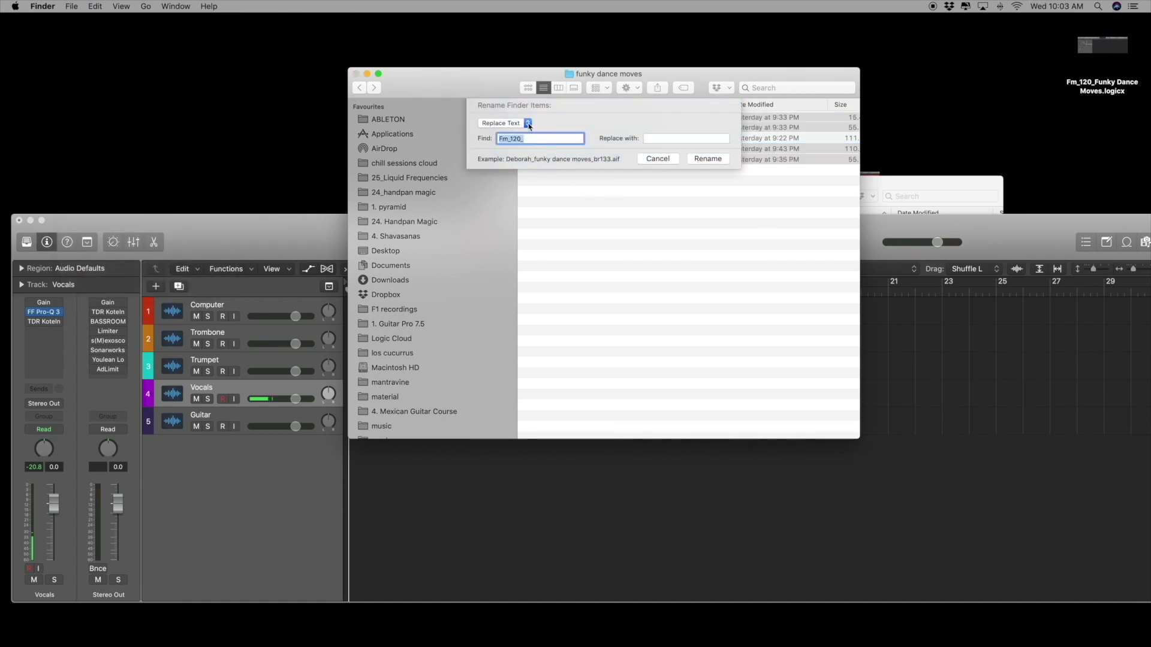
click(528, 124)
click(515, 134)
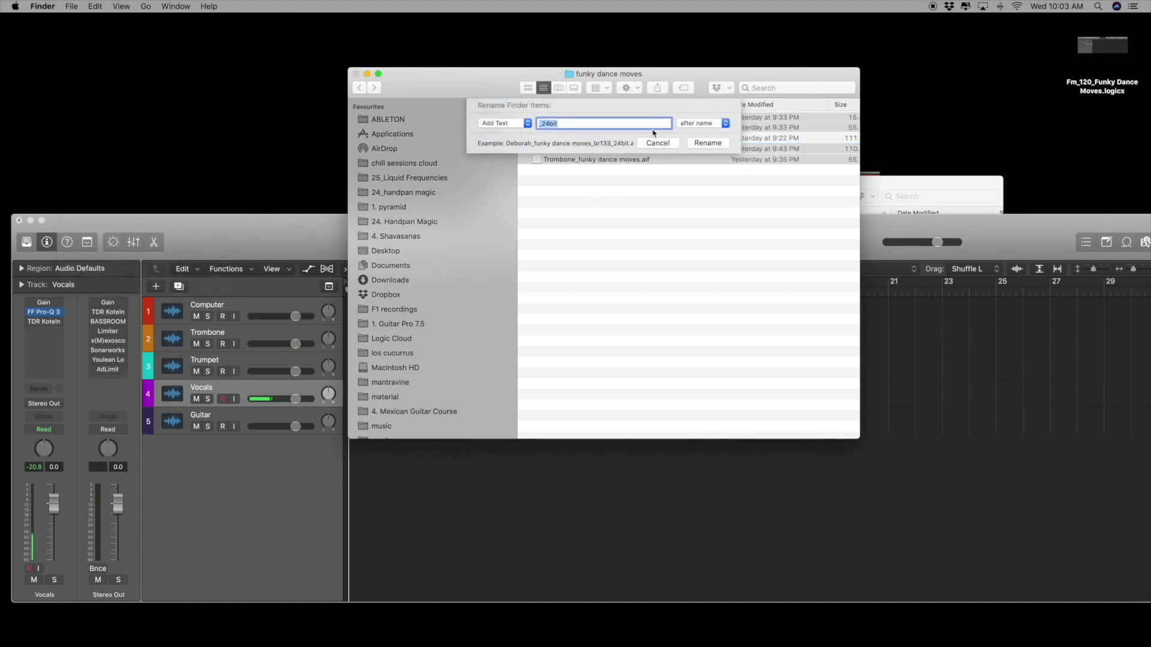
click(711, 123)
click(701, 134)
key(super+v)
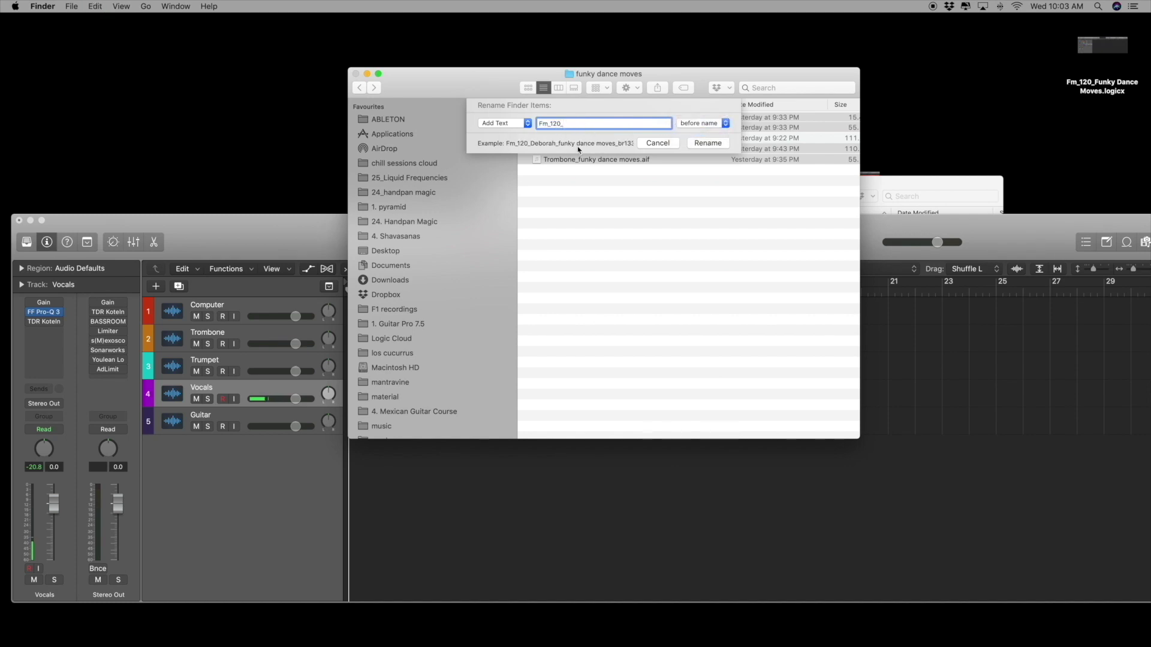
click(694, 143)
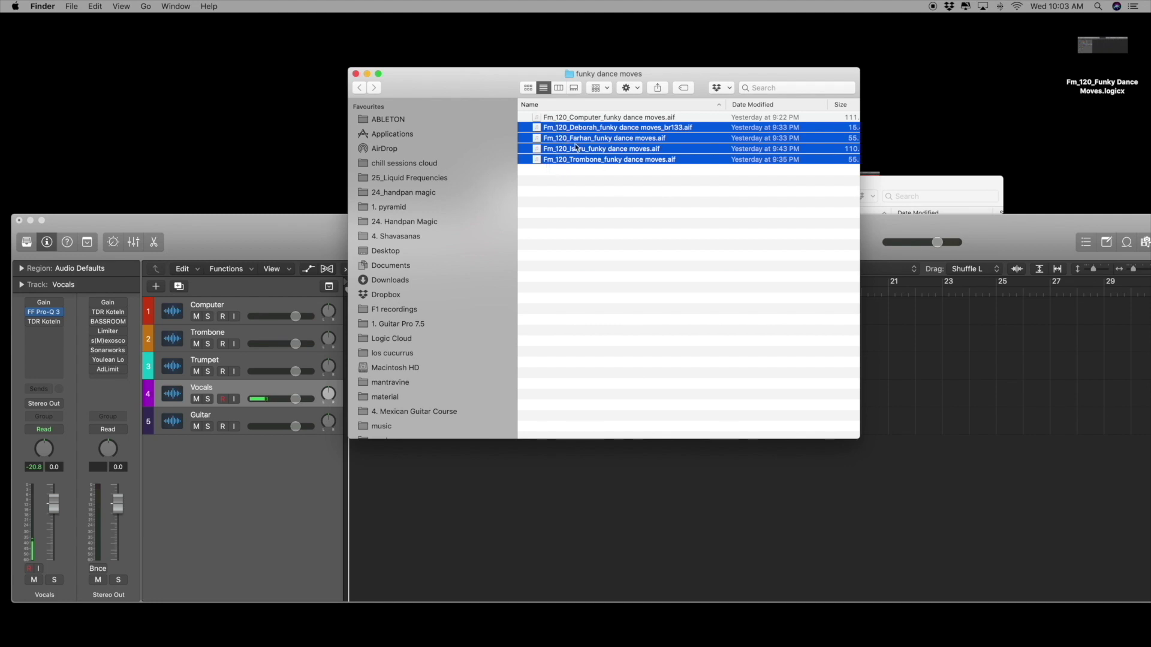
Step: Place the Computer audio file at bar 1 of the project's Computer track and import its tempo information
click(654, 203)
drag(467, 89, 724, 69)
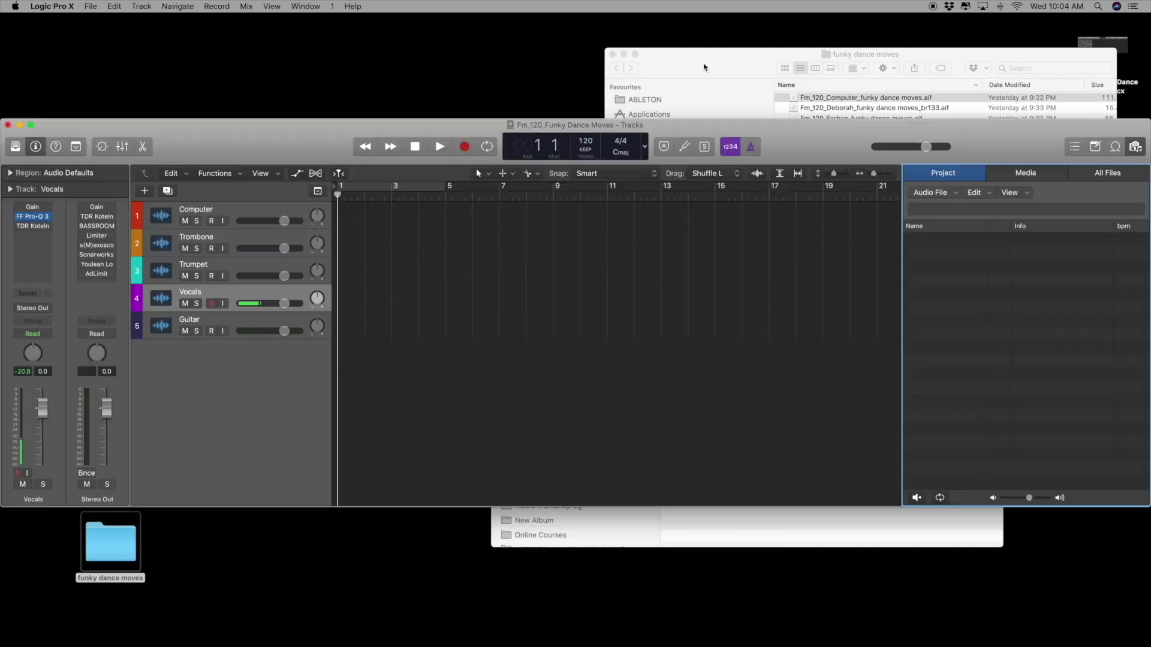
click(851, 97)
drag(850, 99, 346, 223)
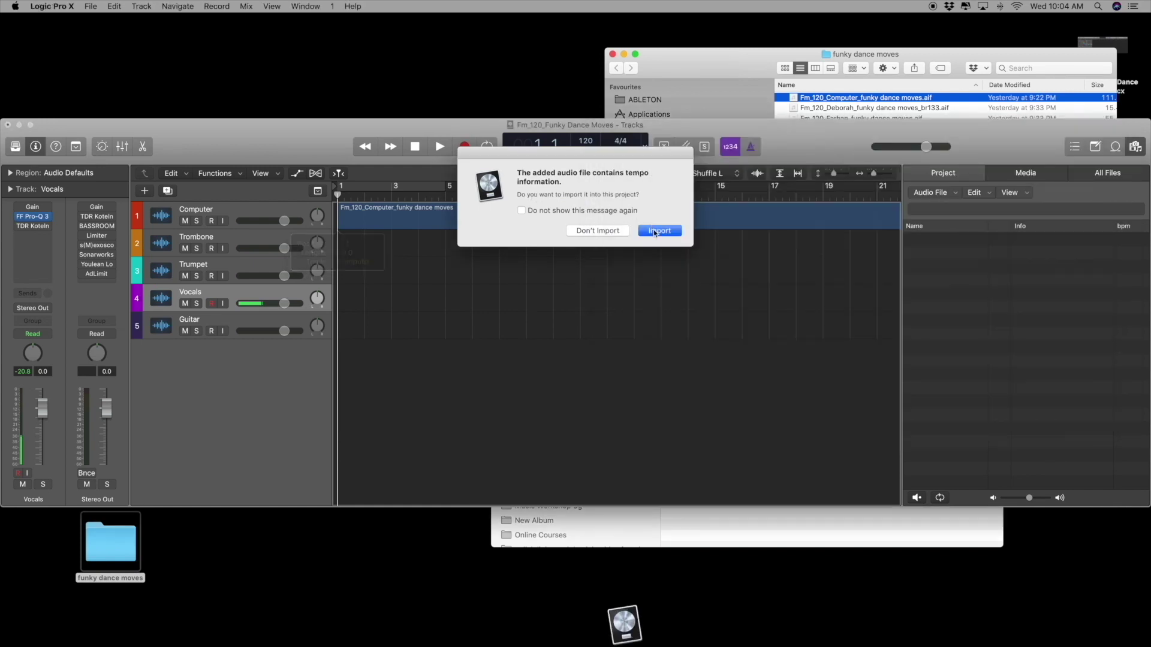
click(659, 231)
Step: Replace the performer's name in the file ending in br133 with Vocals
click(712, 71)
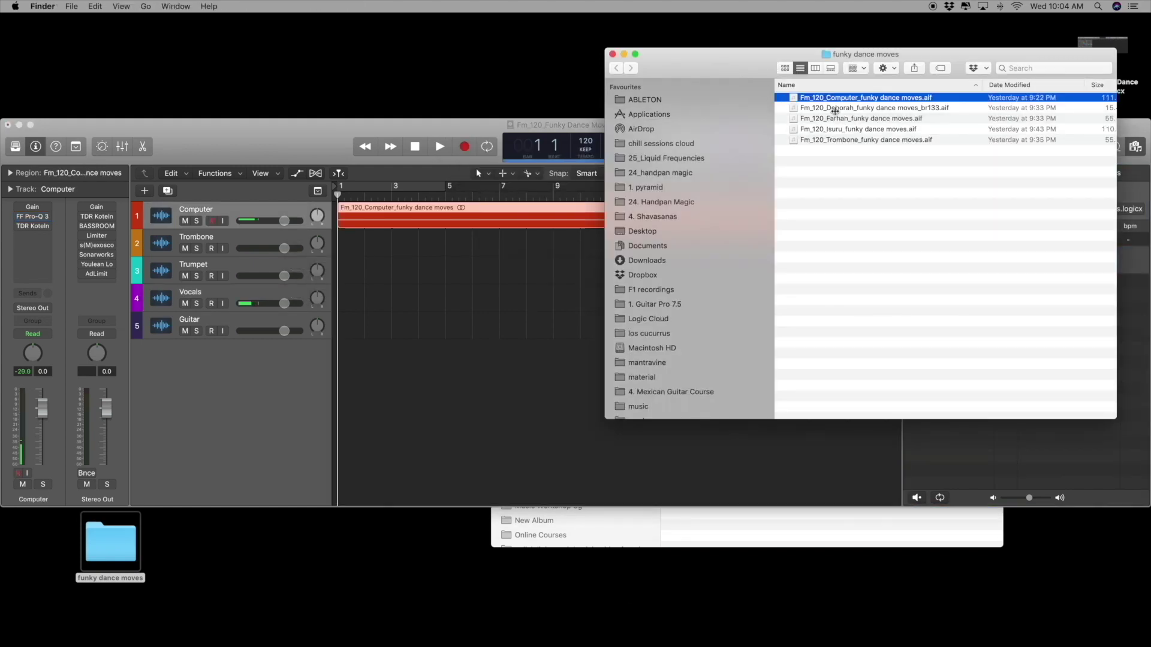
click(835, 111)
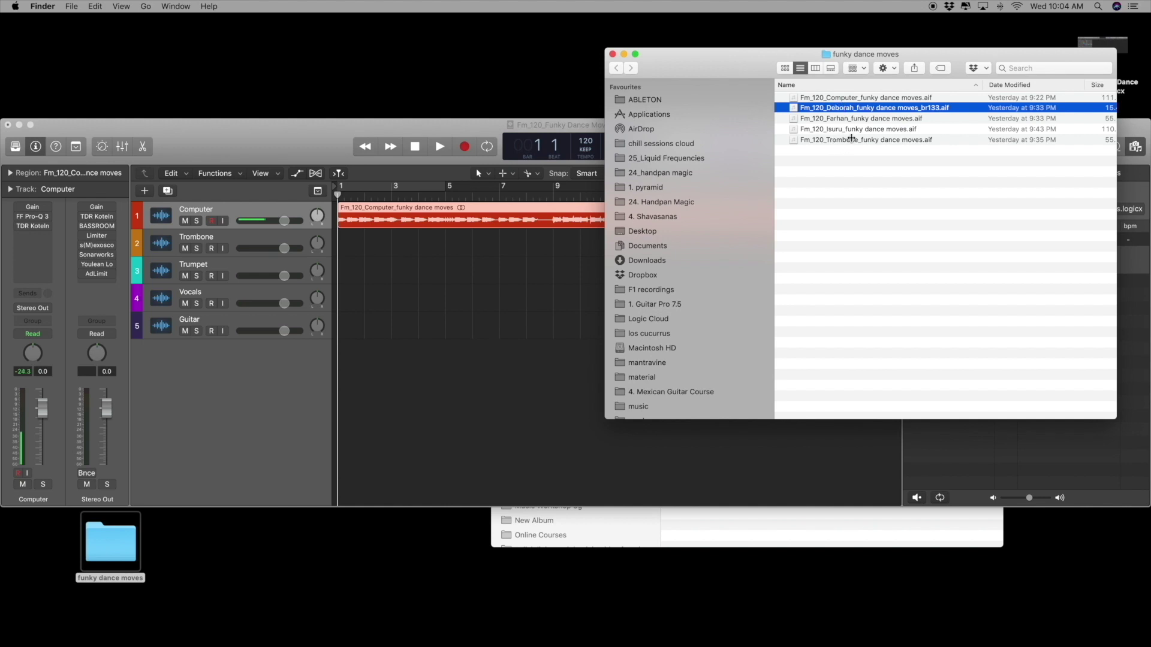
key(Return)
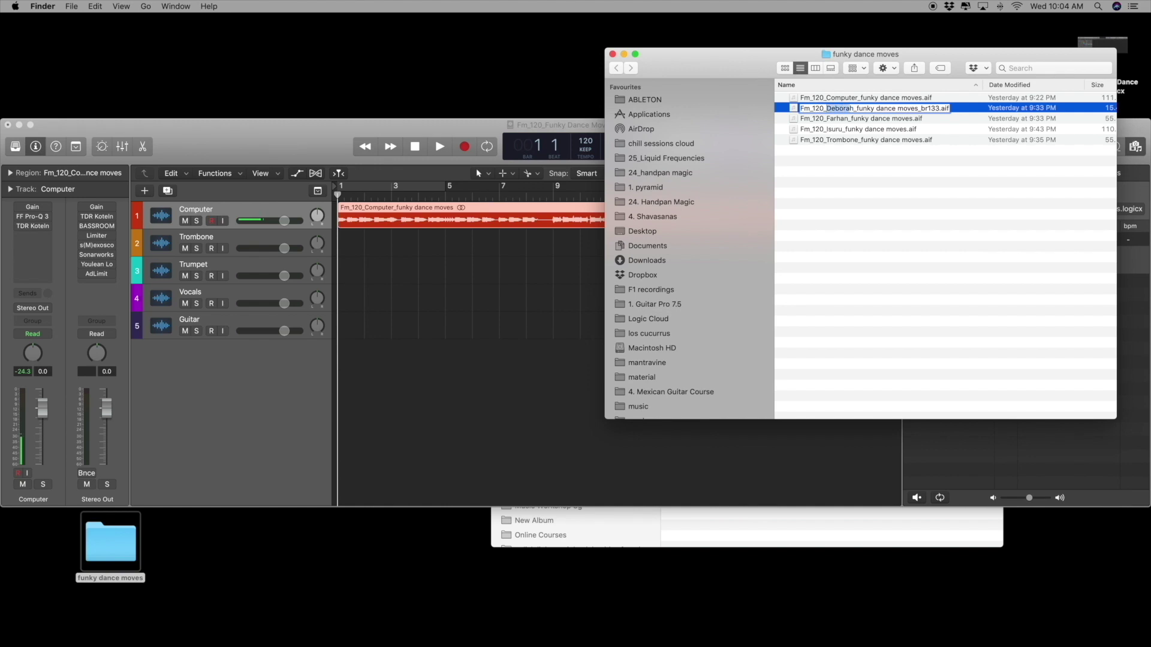
text(Voca)
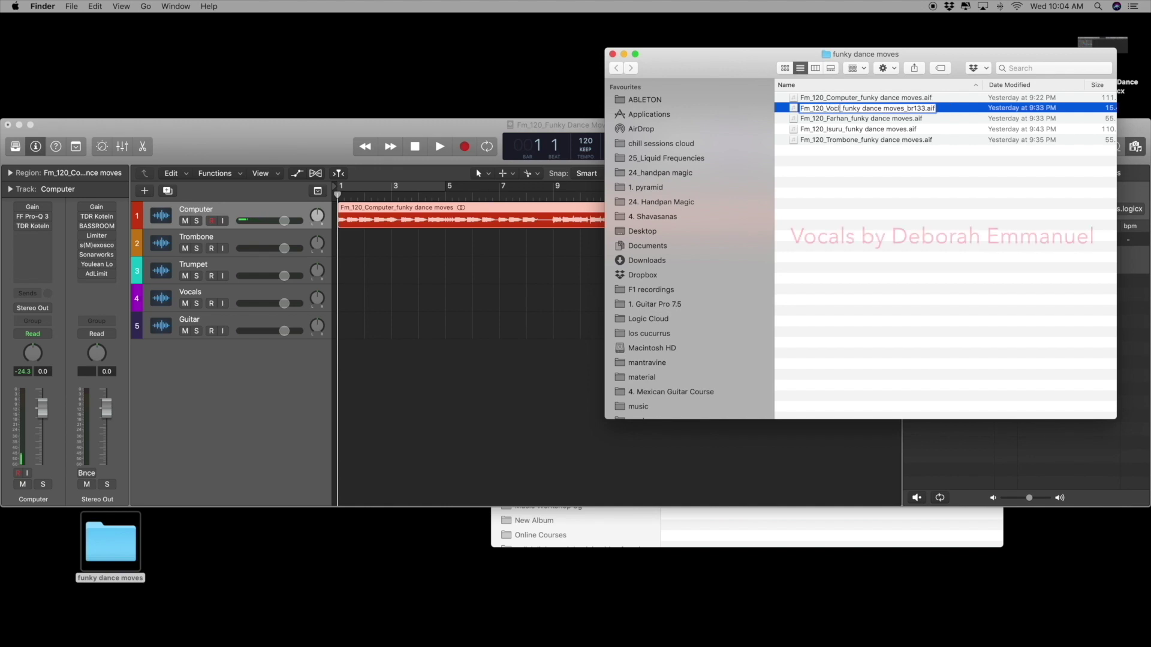
text(ls)
key(Return)
Step: Replace the performer's name in the file listed directly below the Computer file with Trumpet
key(Up)
key(Up)
key(Up)
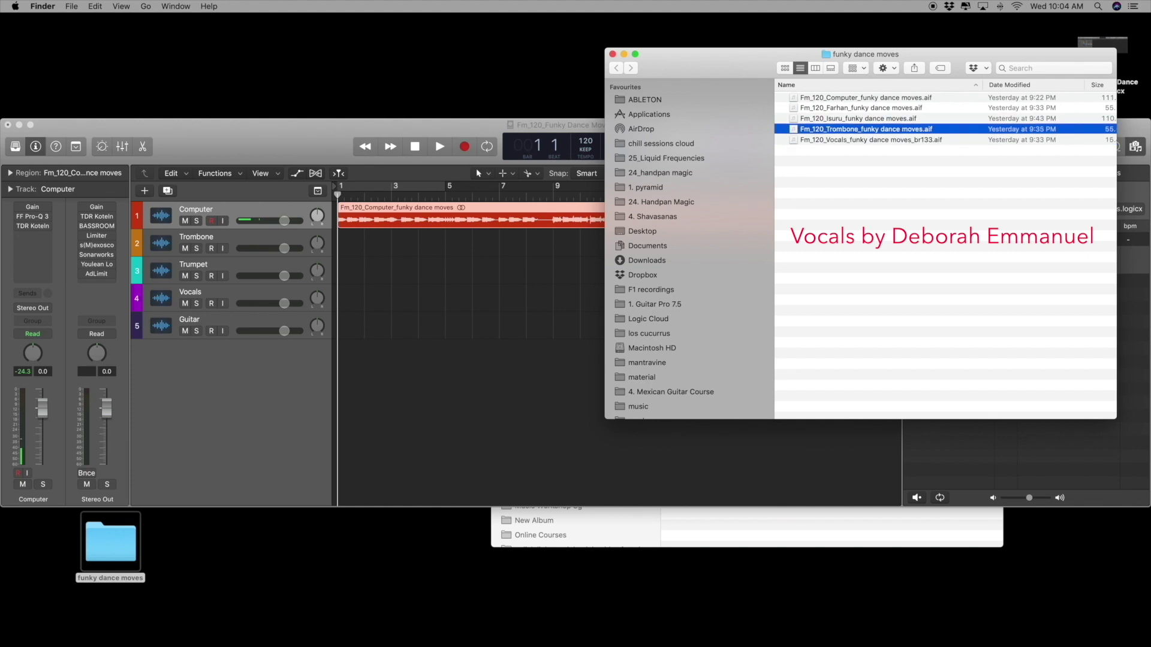
key(Return)
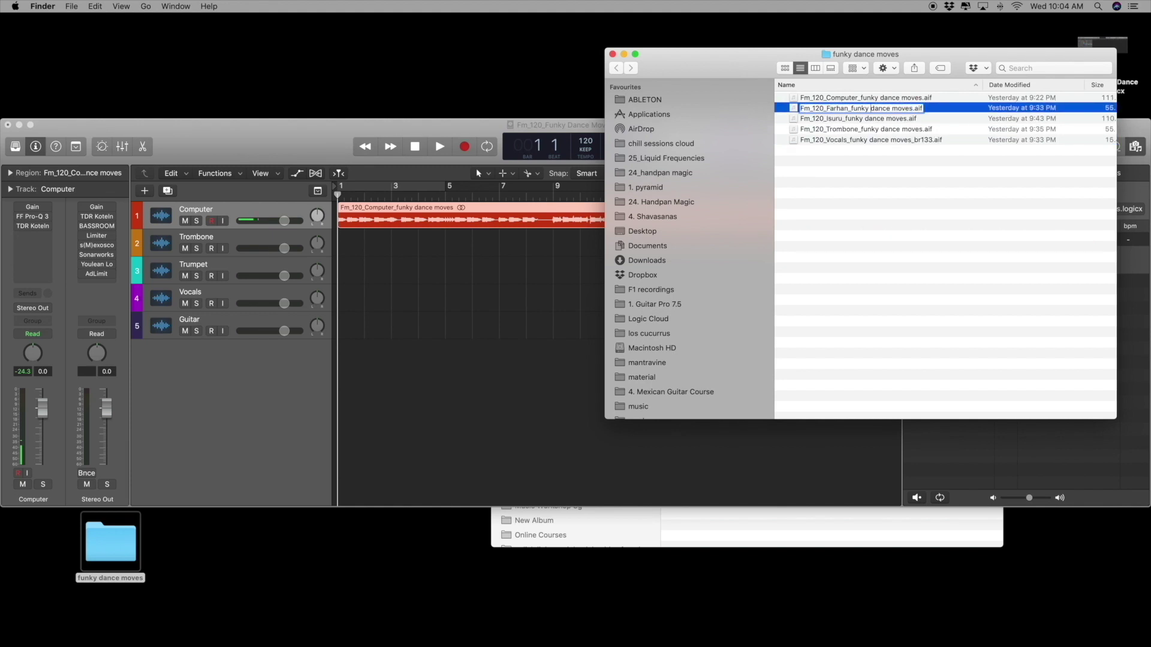
key(BackSpace)
key(BackSpace)
key(BackSpace)
key(BackSpace)
key(BackSpace)
key(BackSpace)
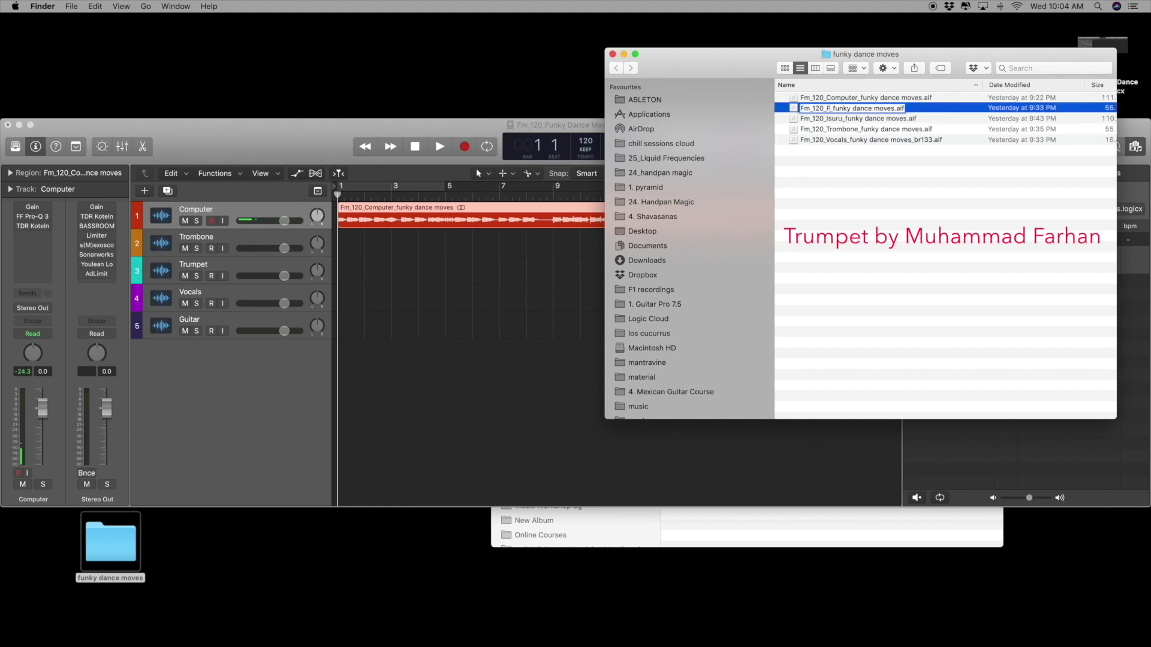
text(Trumpet)
key(Return)
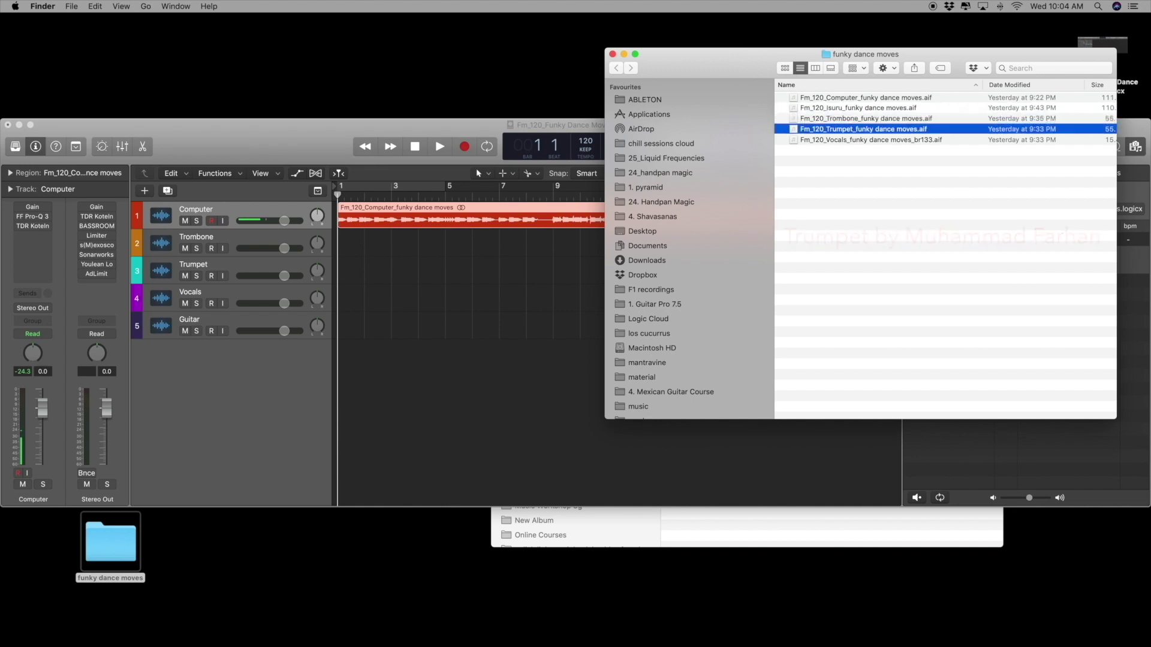
click(847, 119)
key(Return)
key(Left)
key(Return)
Step: Replace the performer's name in the file listed directly above the Trombone file with Guitar
key(Up)
key(Return)
key(Left)
key(alt+Right)
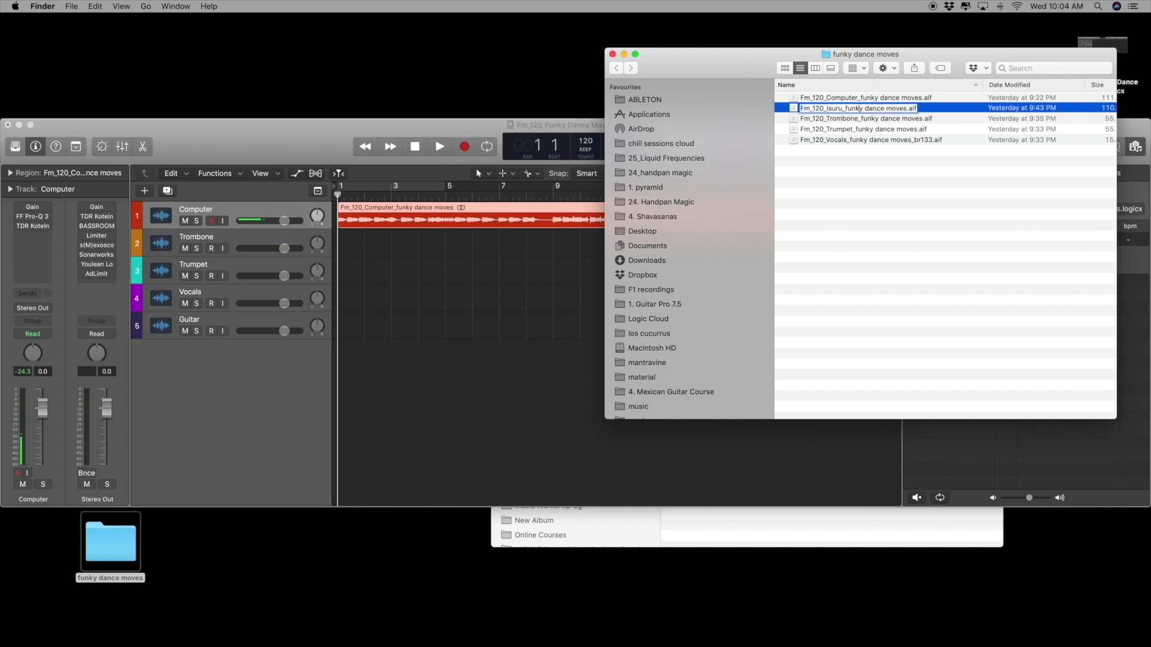
key(Left)
key(Left)
key(Left)
key(Left)
key(Left)
key(Left)
key(BackSpace)
key(BackSpace)
key(BackSpace)
key(BackSpace)
key(BackSpace)
text(Guitar)
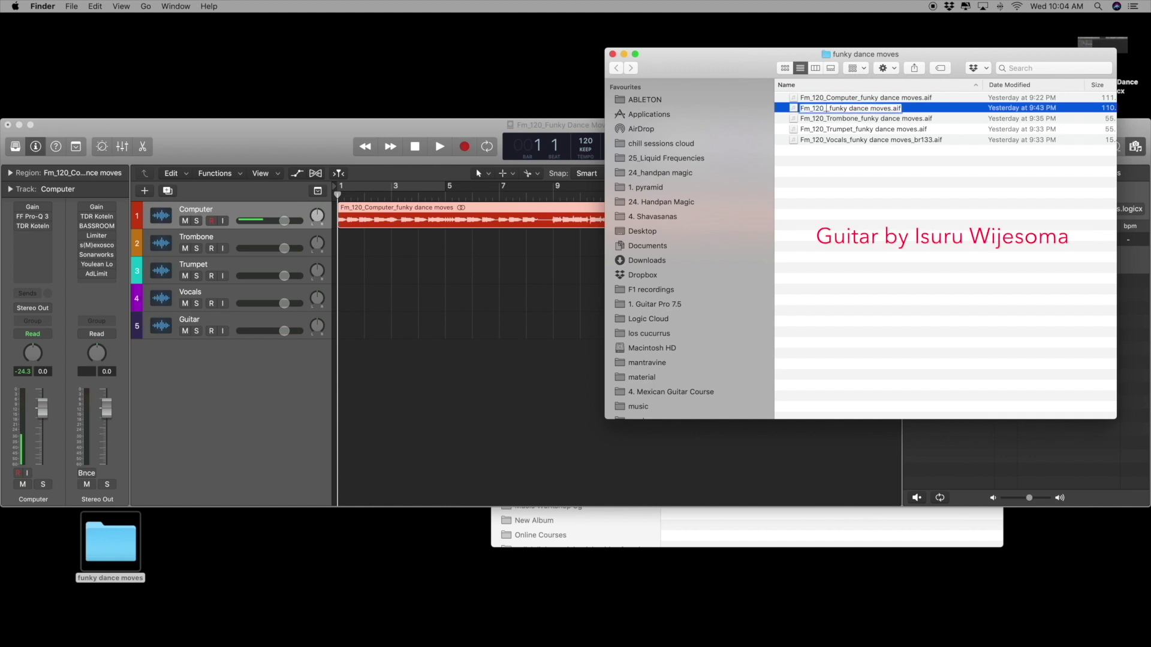
key(Return)
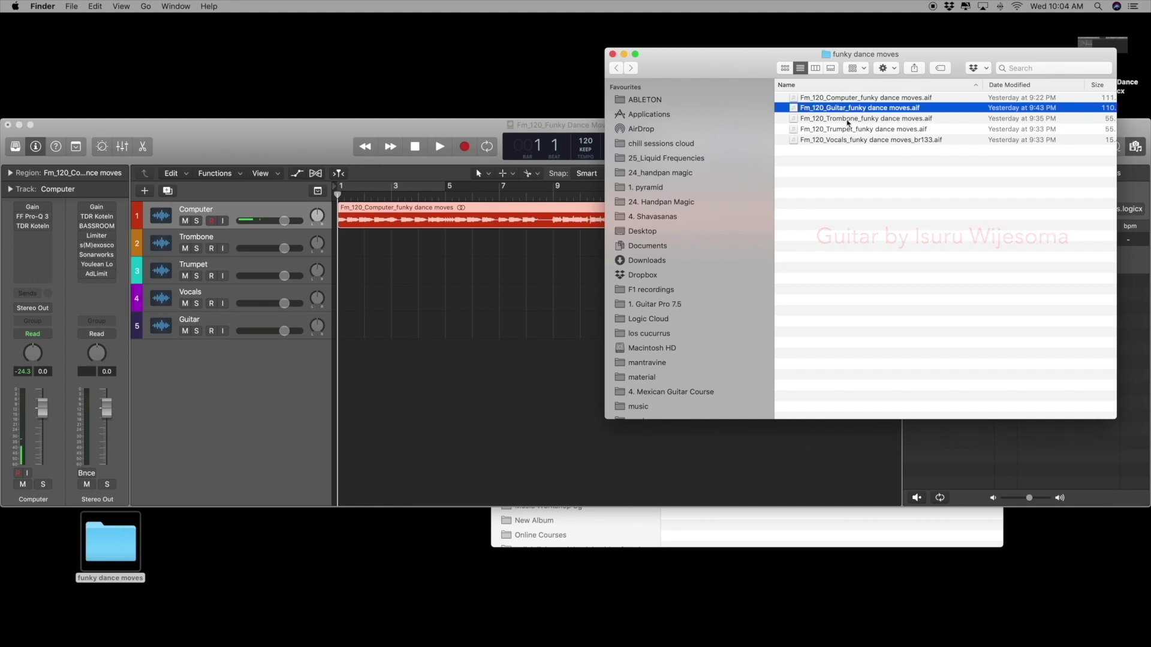
Step: Place the Vocals, Trumpet, Guitar and Trombone audio files at bar 1 of their matching tracks
click(846, 162)
drag(838, 143, 342, 299)
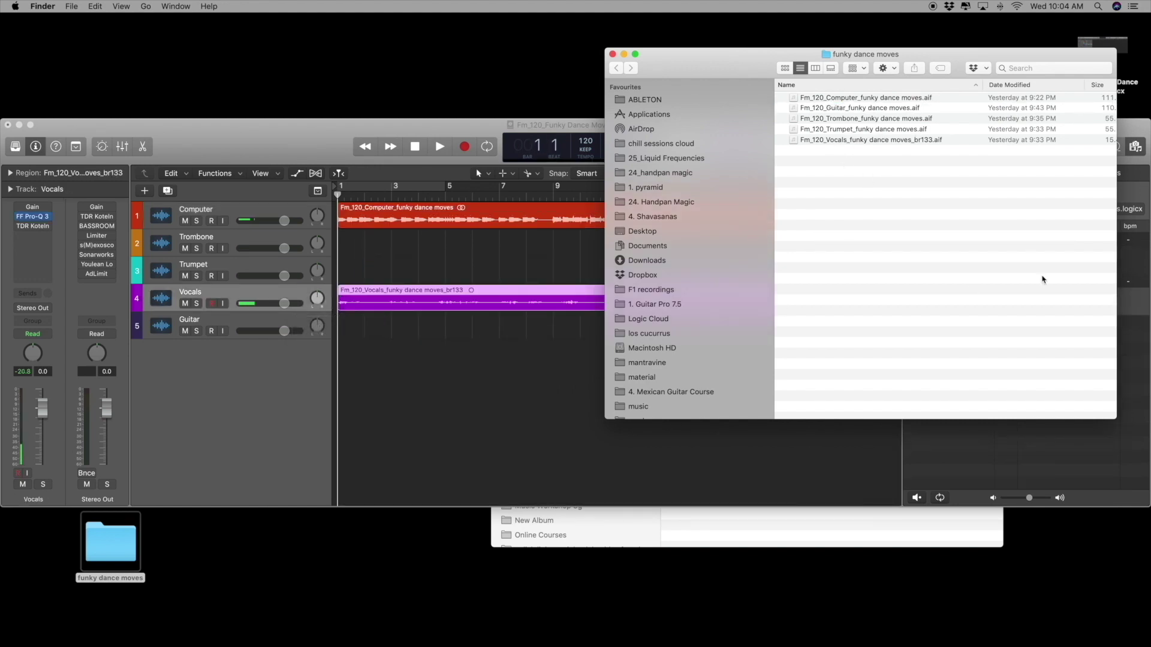
drag(852, 130, 359, 273)
click(852, 109)
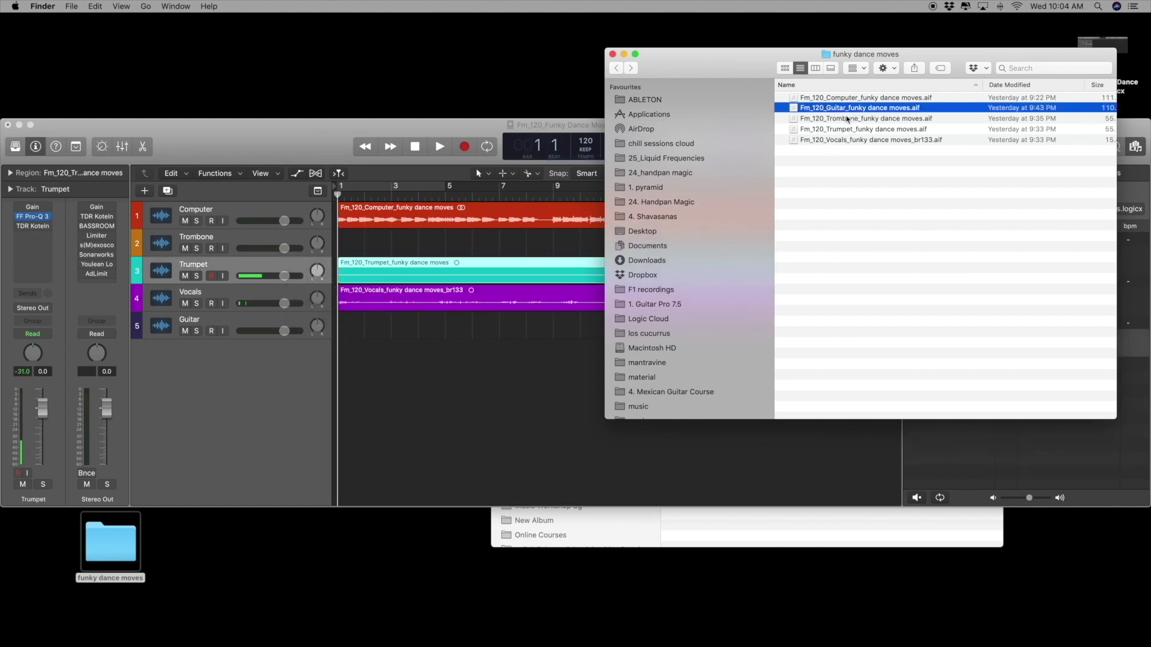
drag(848, 107, 340, 328)
drag(850, 120, 379, 251)
drag(347, 122, 352, 89)
key(z)
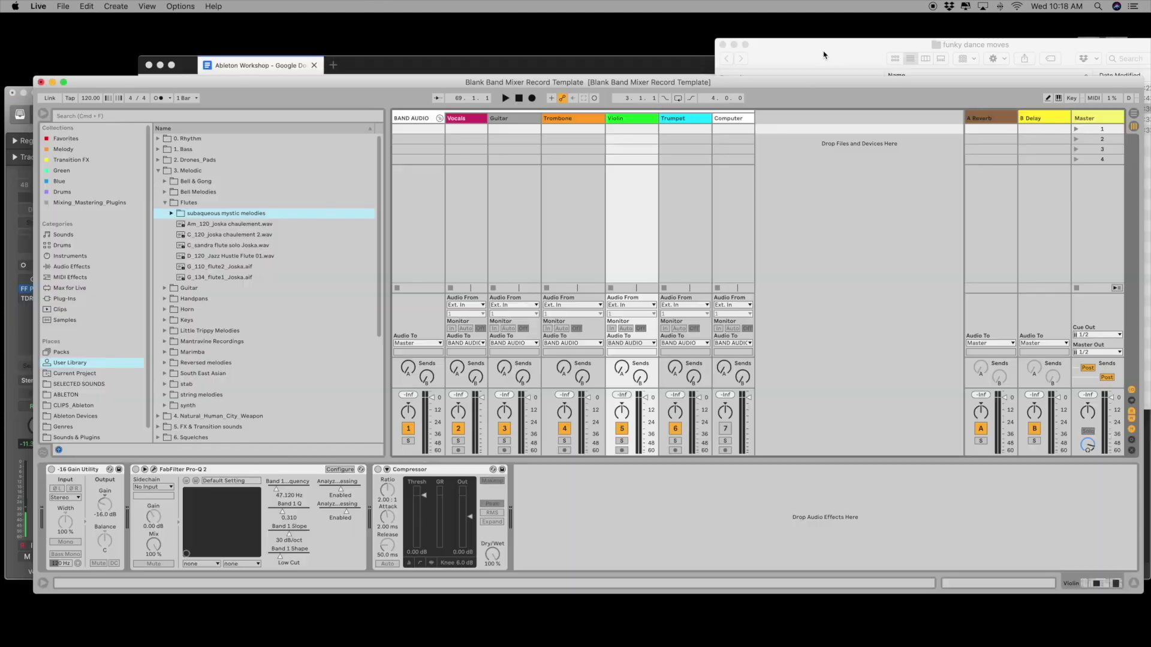
Step: Shift the funky dance moves folder window aside and return to the blank band mixer set in Ableton Live
drag(824, 55, 824, 51)
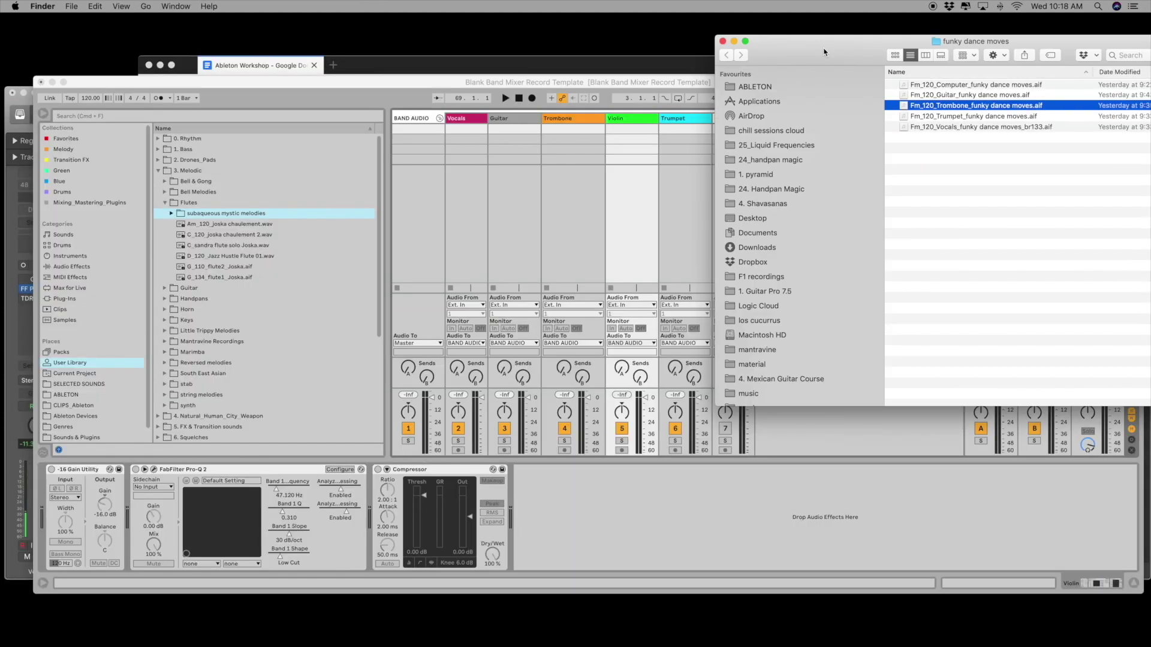
drag(972, 164, 953, 73)
click(948, 176)
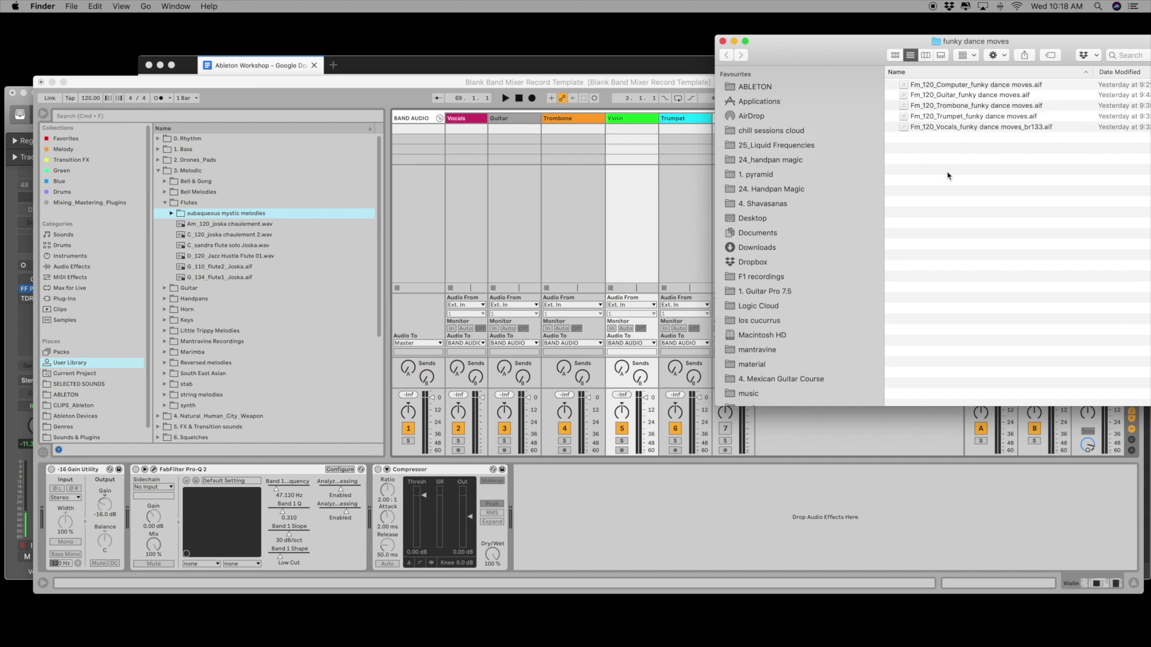
drag(769, 63, 857, 64)
click(655, 162)
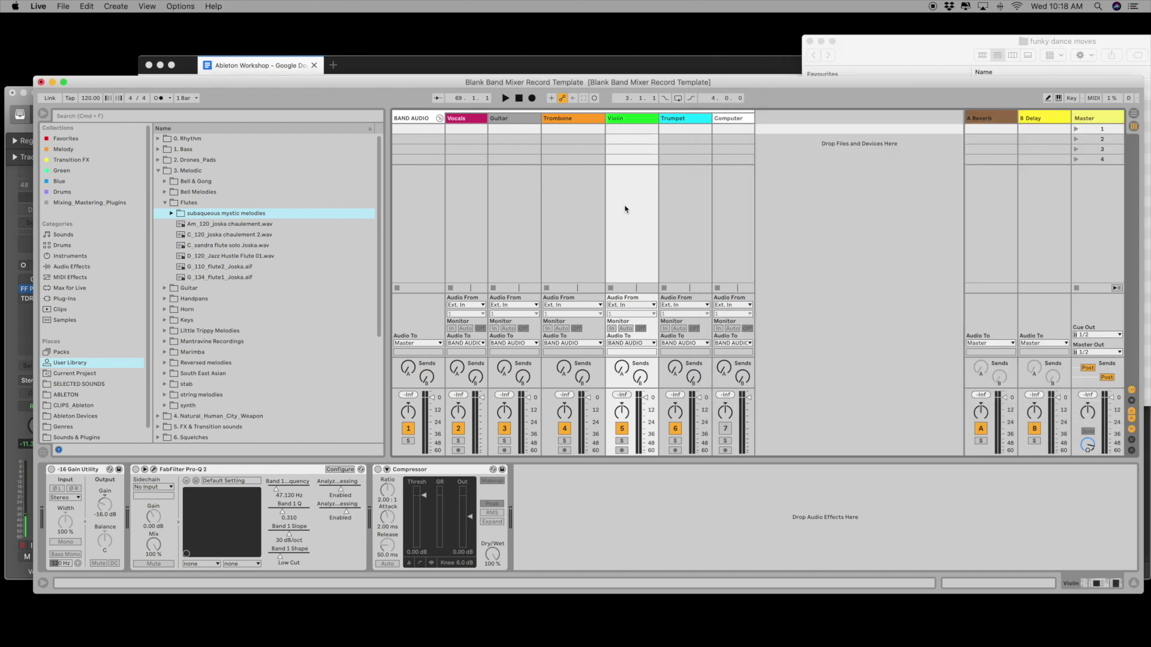
Step: Delete the unneeded Violin track from the set and switch to the Arrangement View
click(624, 121)
key(Delete)
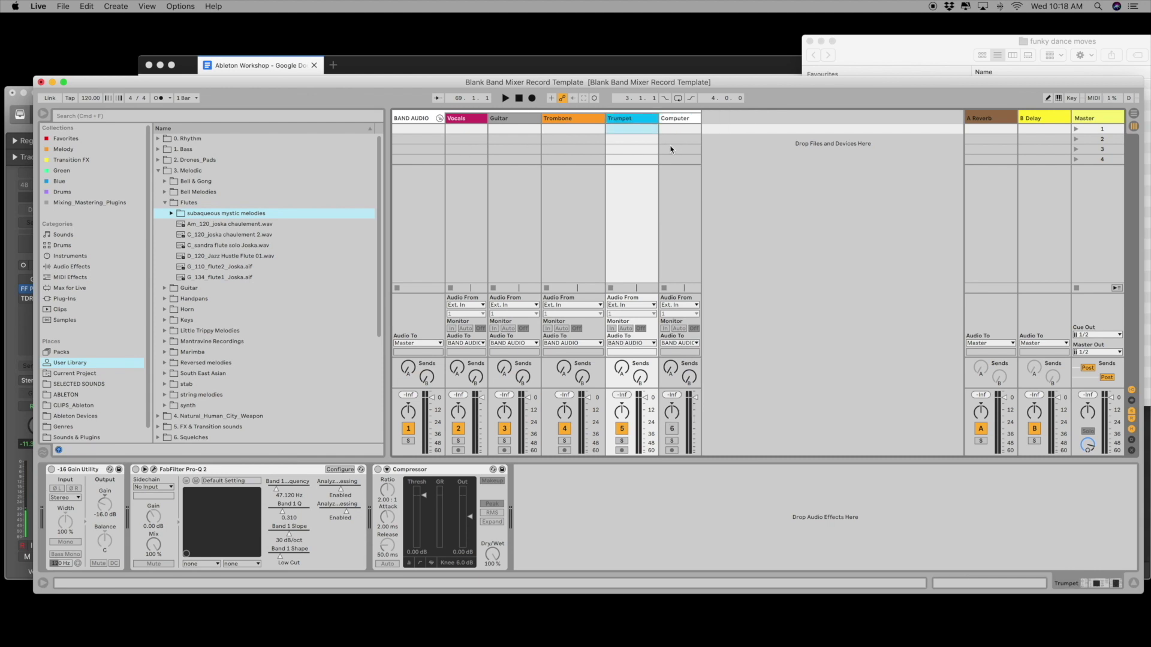
key(Tab)
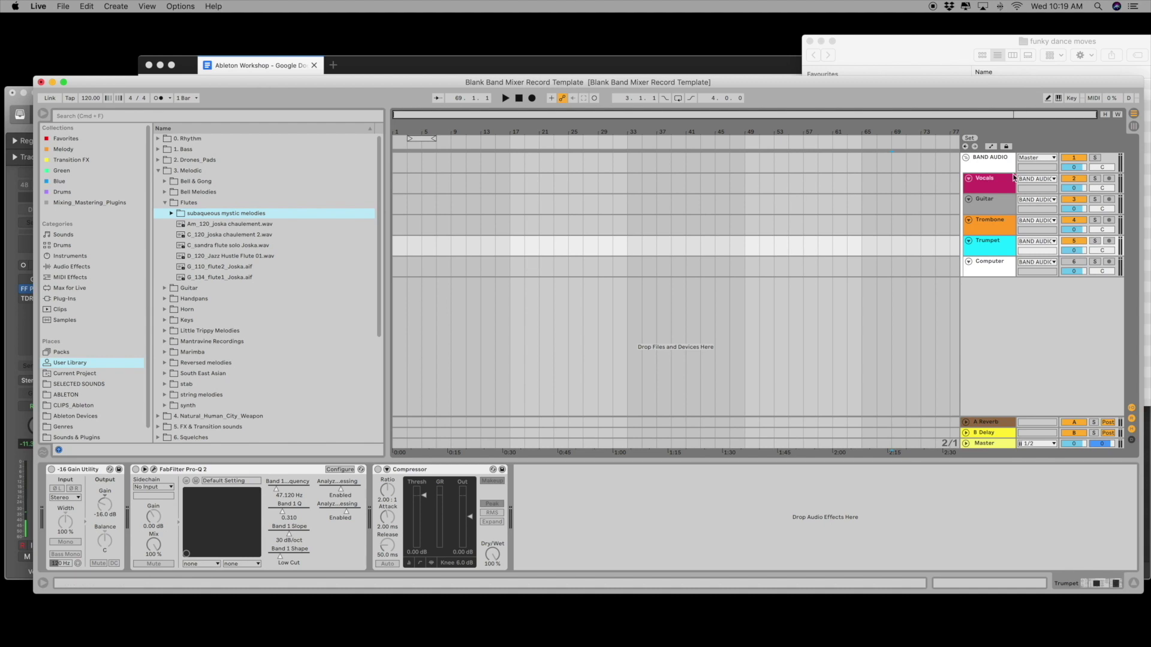
Step: Switch to the funky dance moves folder and place the Vocals file at bar 33 and the Computer file at bar 1 of their matching tracks
key(super+Tab)
click(1037, 130)
drag(1038, 130, 629, 181)
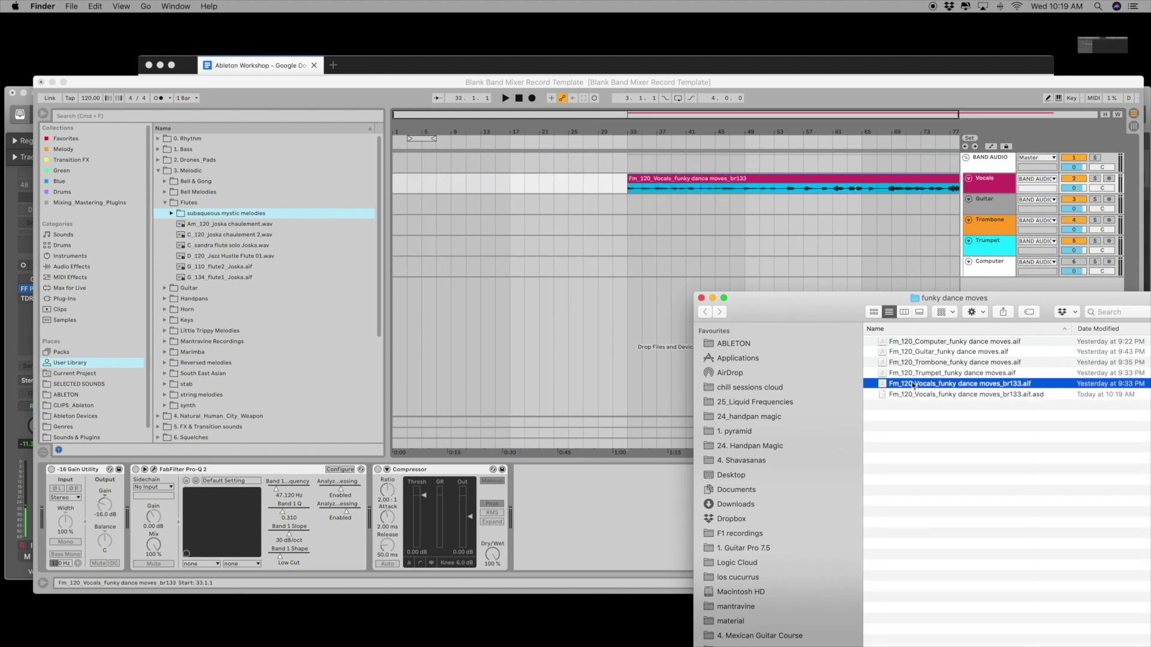
click(928, 396)
drag(933, 343, 398, 268)
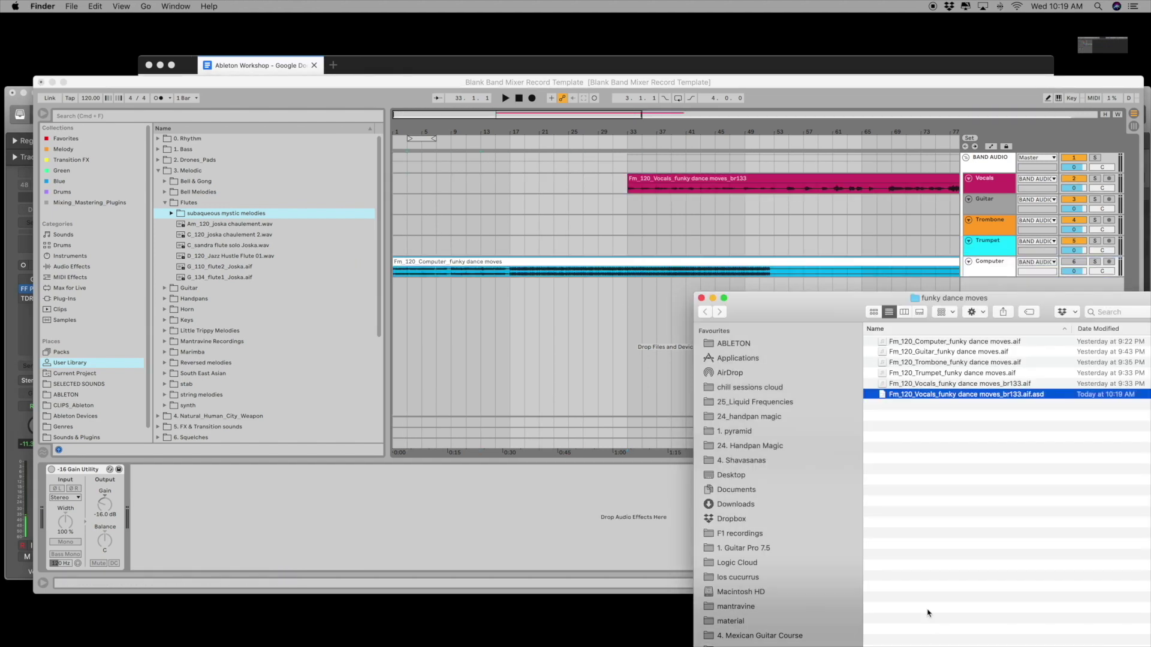
Step: Place the Trumpet, Trombone and Guitar audio files at bar 1 of their matching tracks
click(912, 385)
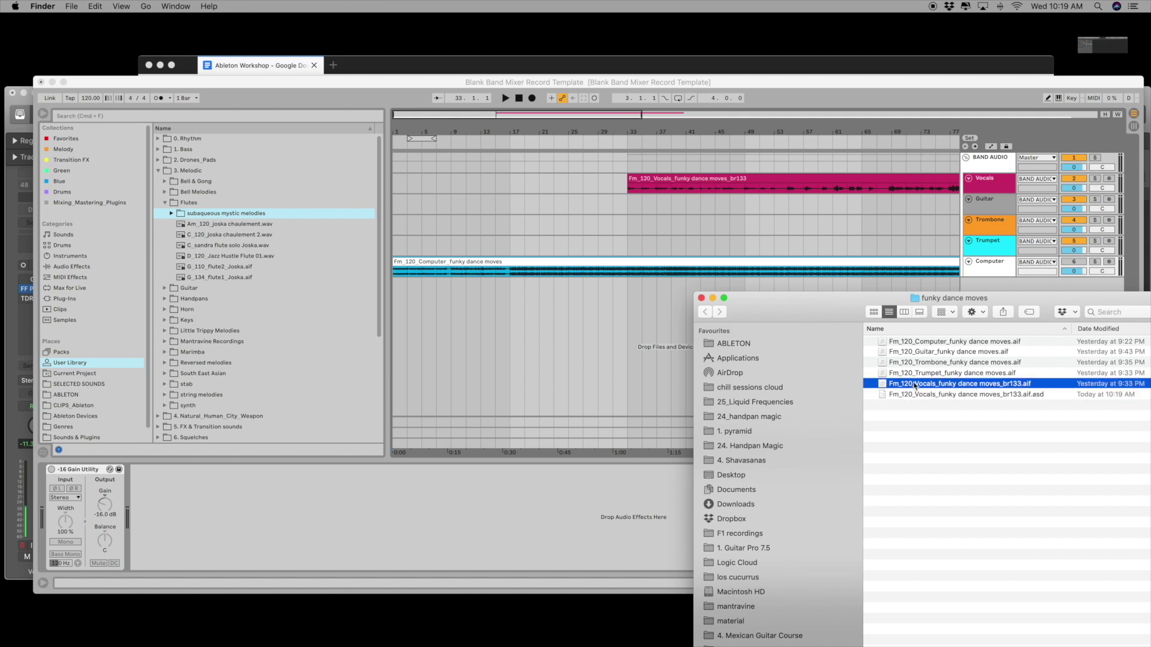
drag(916, 375, 386, 247)
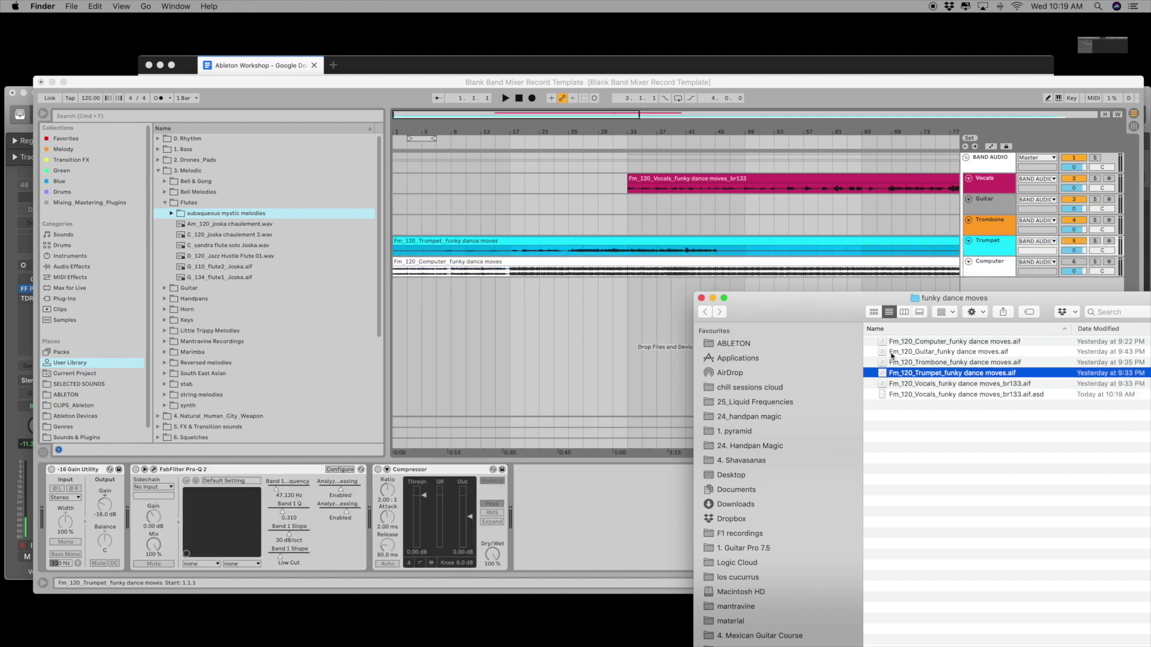
drag(925, 365, 419, 220)
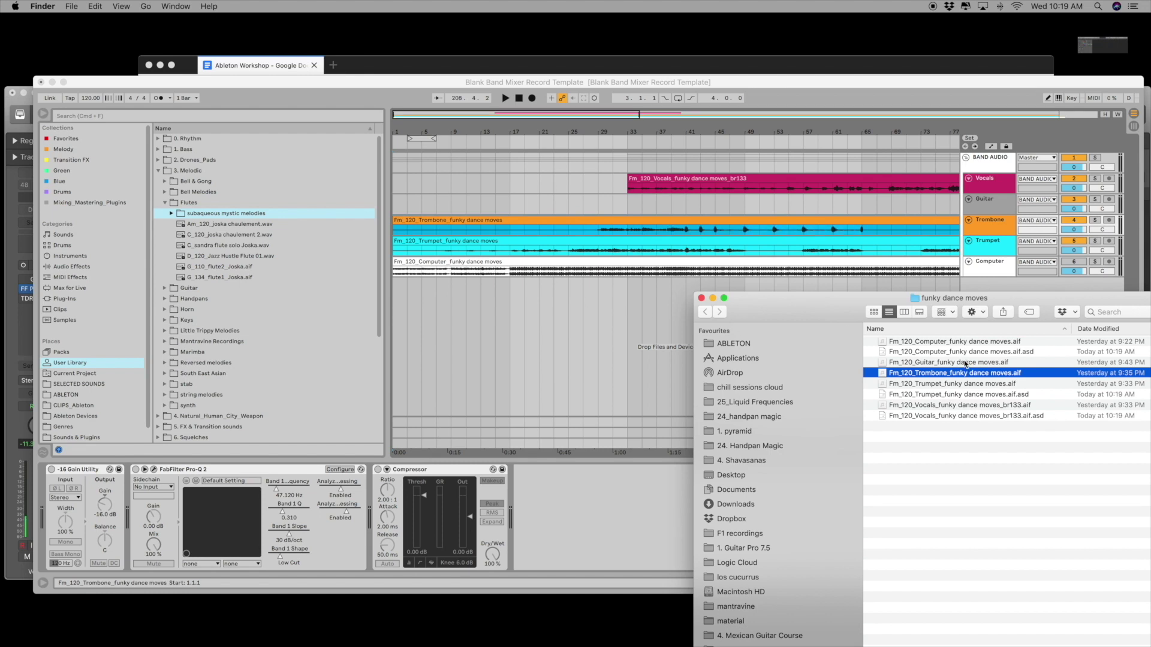
drag(939, 364, 387, 198)
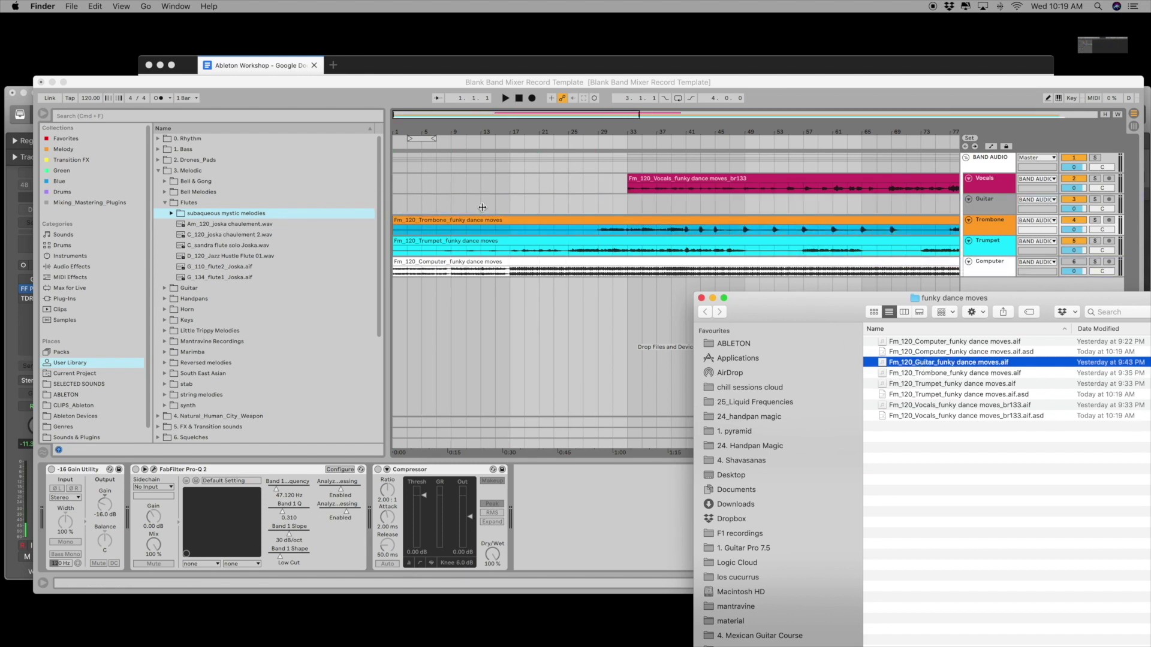
mouse_move(903, 364)
mouse_down()
mouse_move(464, 209)
mouse_move(397, 200)
mouse_up()
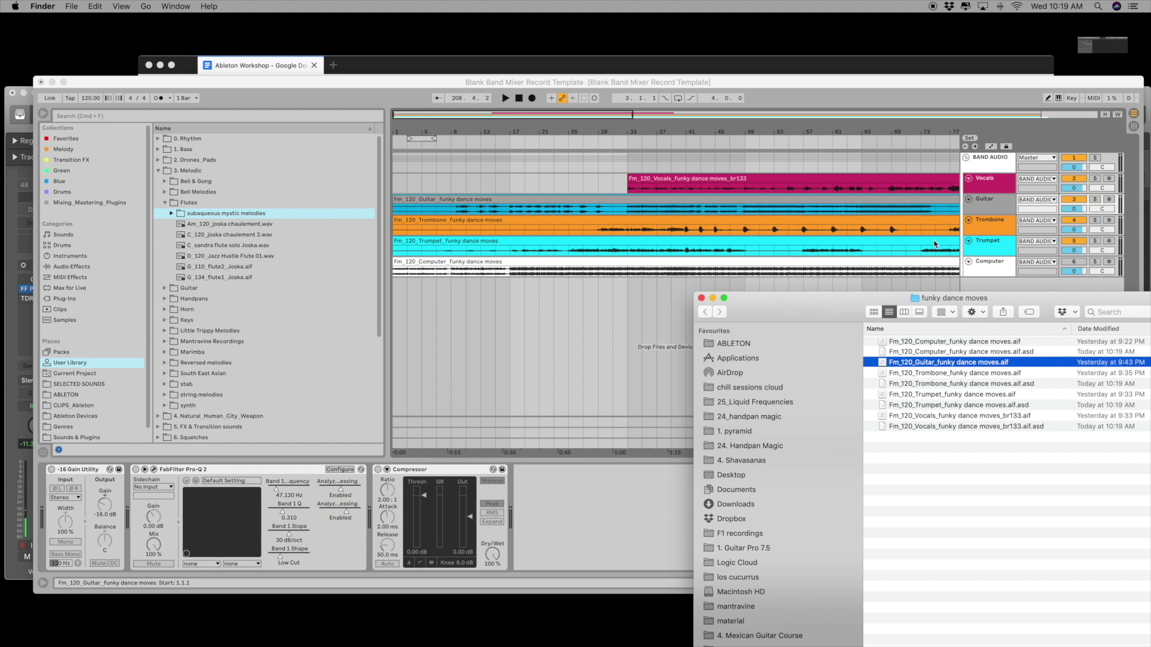
Step: Return to the Ableton Live set, enable Warp on the Guitar and Trombone clips, and open the Trumpet clip's sample settings
click(738, 125)
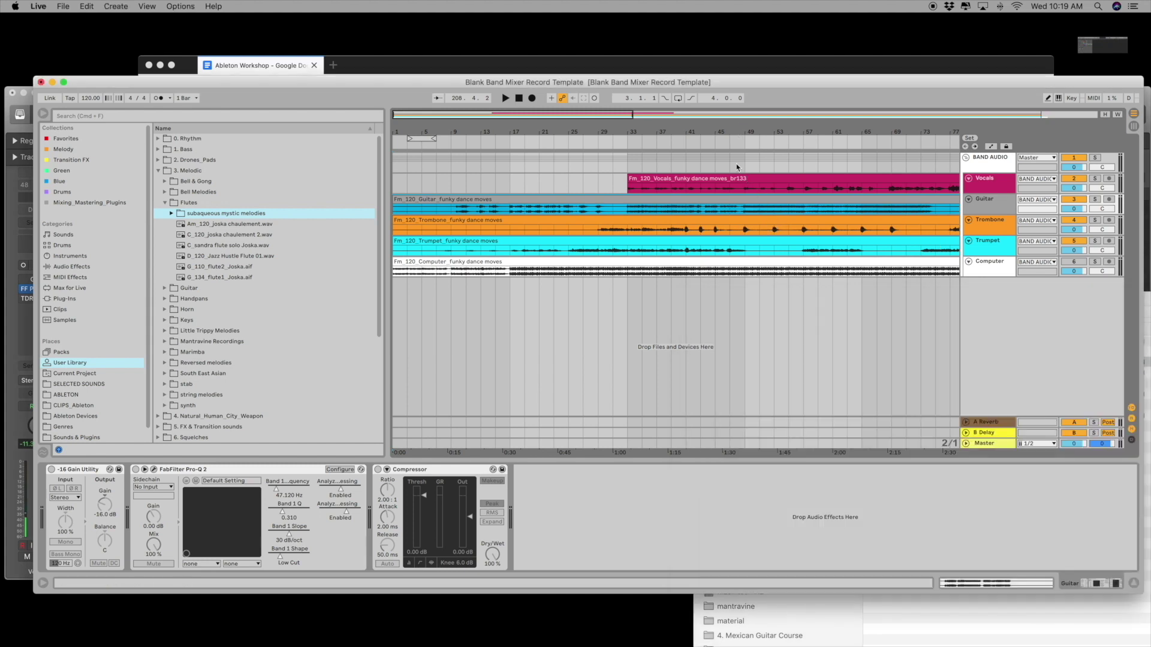
click(688, 199)
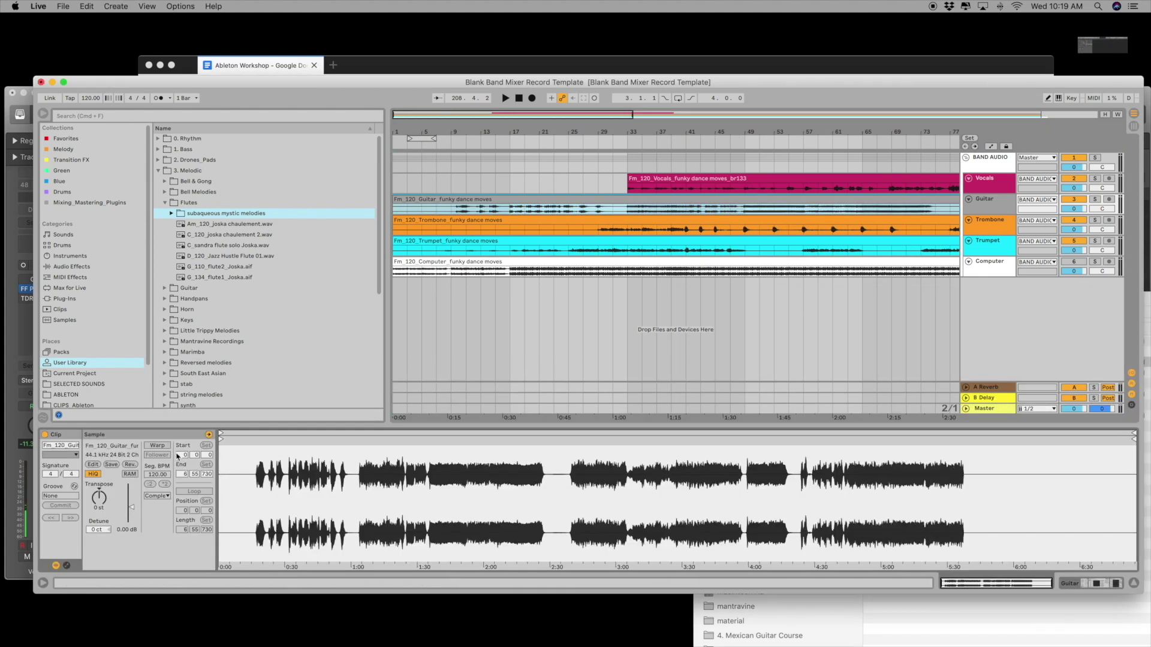
click(157, 446)
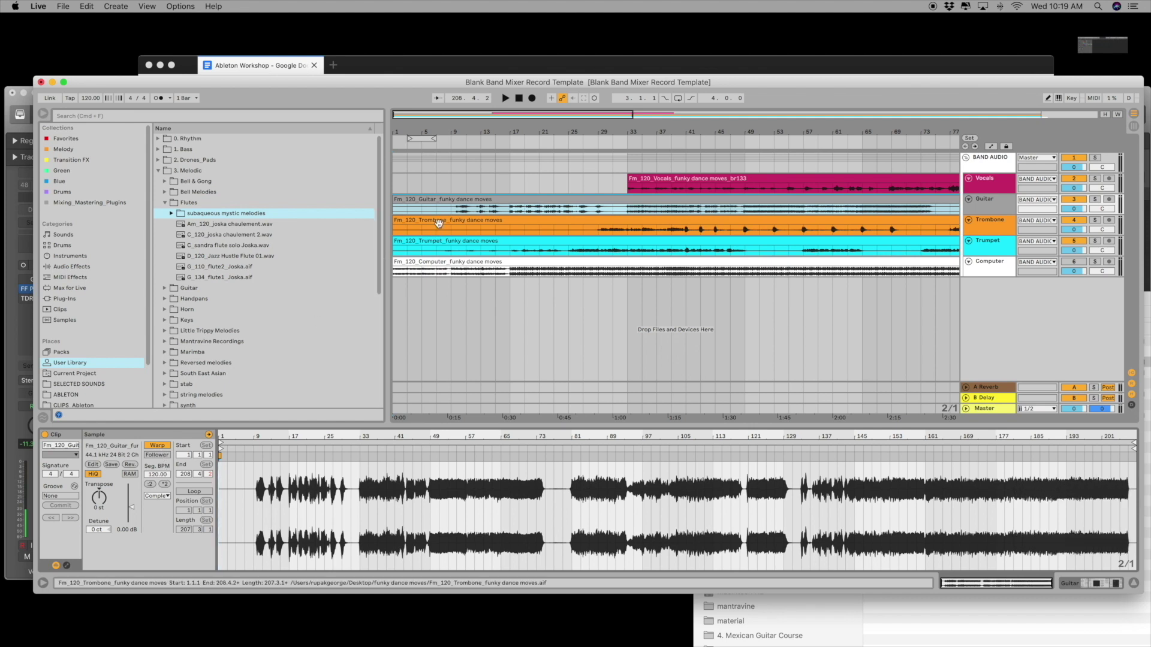
click(437, 223)
click(157, 445)
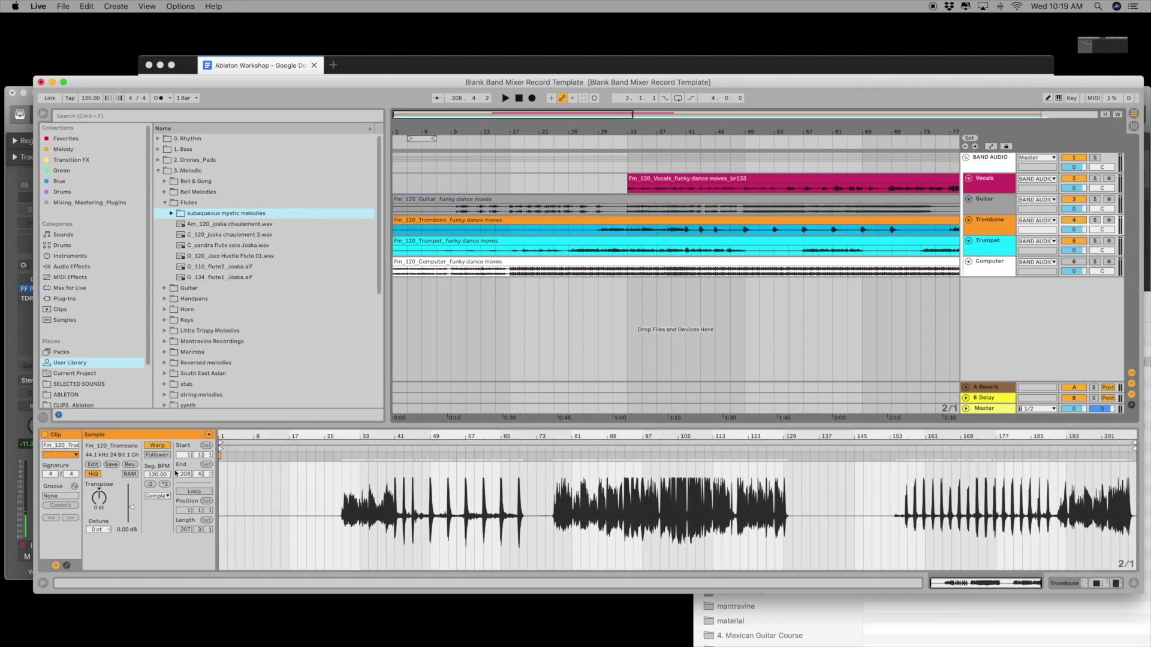
click(503, 247)
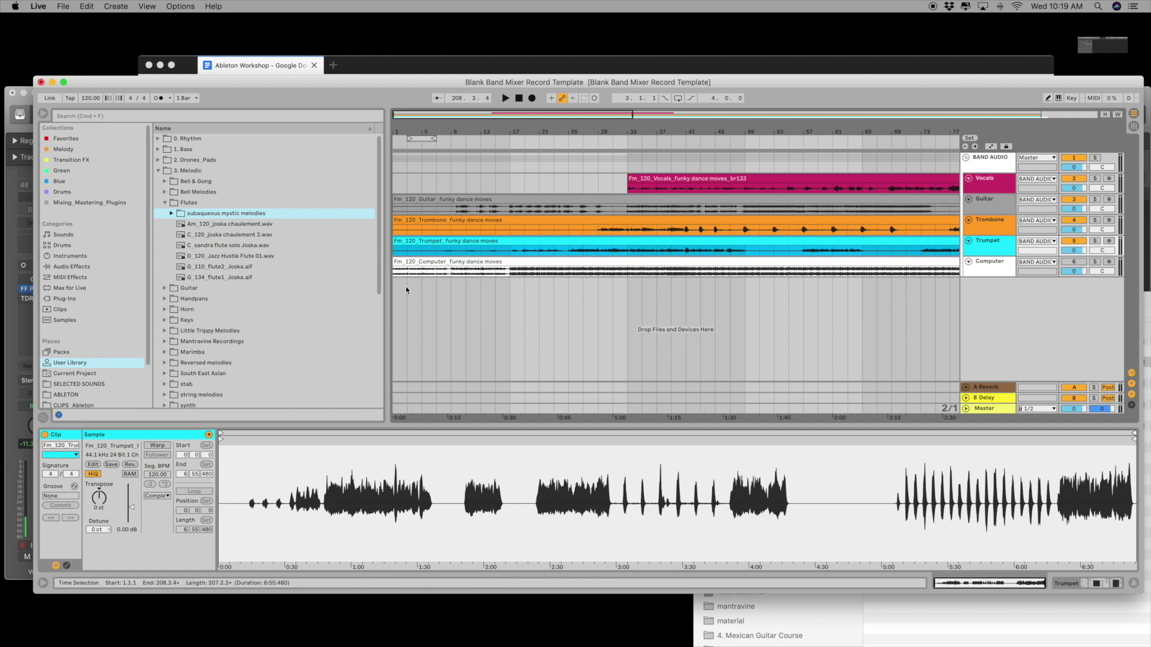